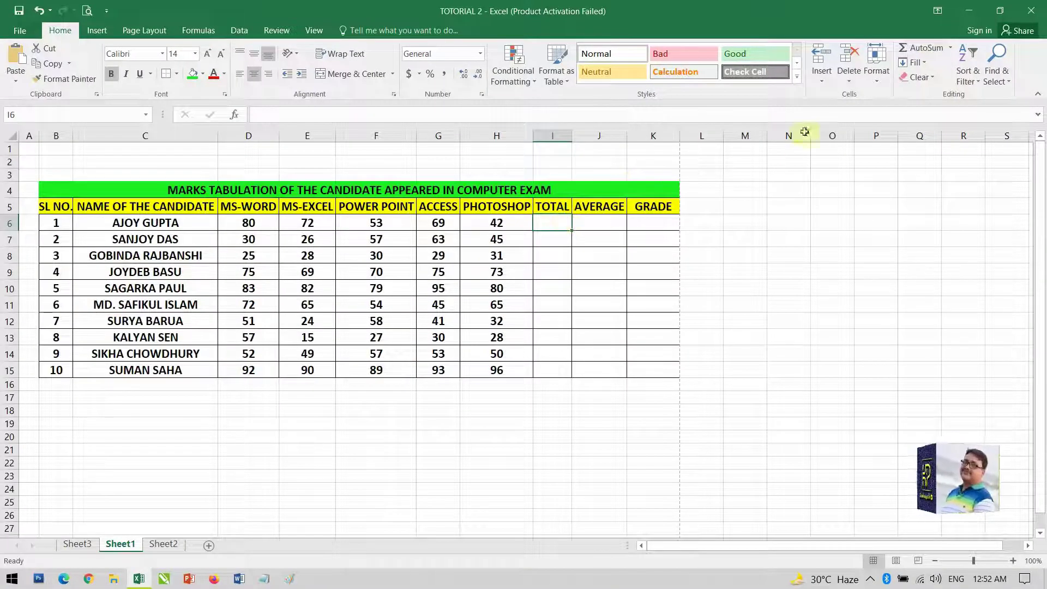
Total the first student's marks with AutoSum in I6 (316) and the second's with =SUM(D7:H7) (221)
left_click(906, 48)
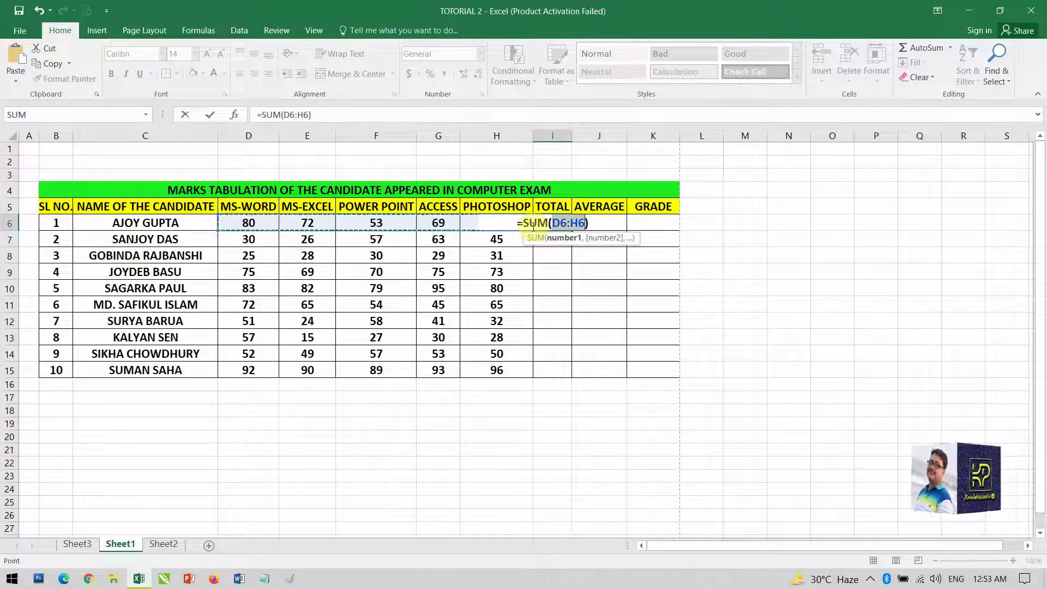
key("Return")
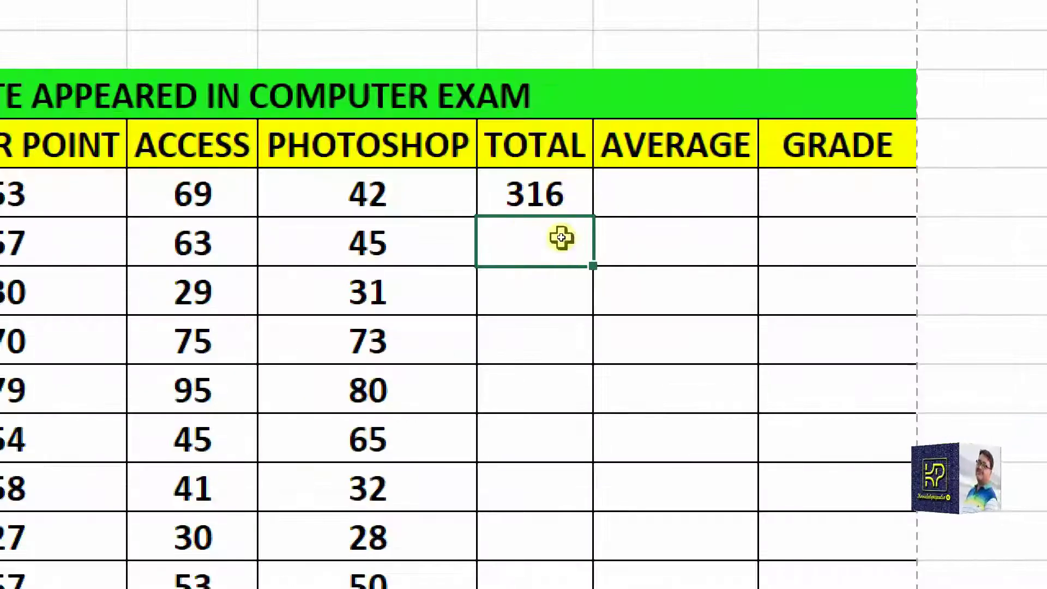
type("=")
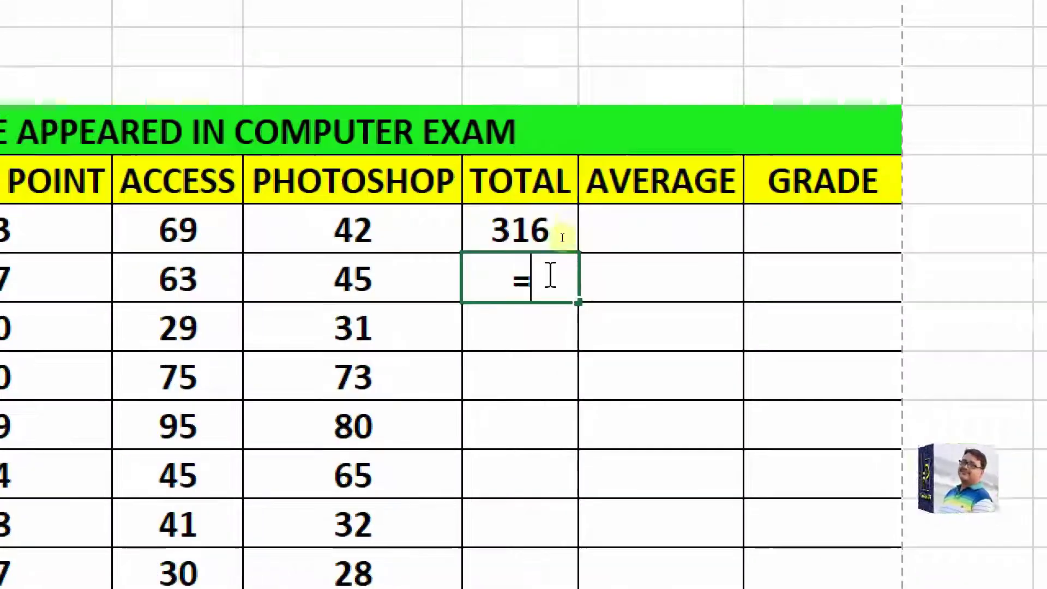
type("SUM(")
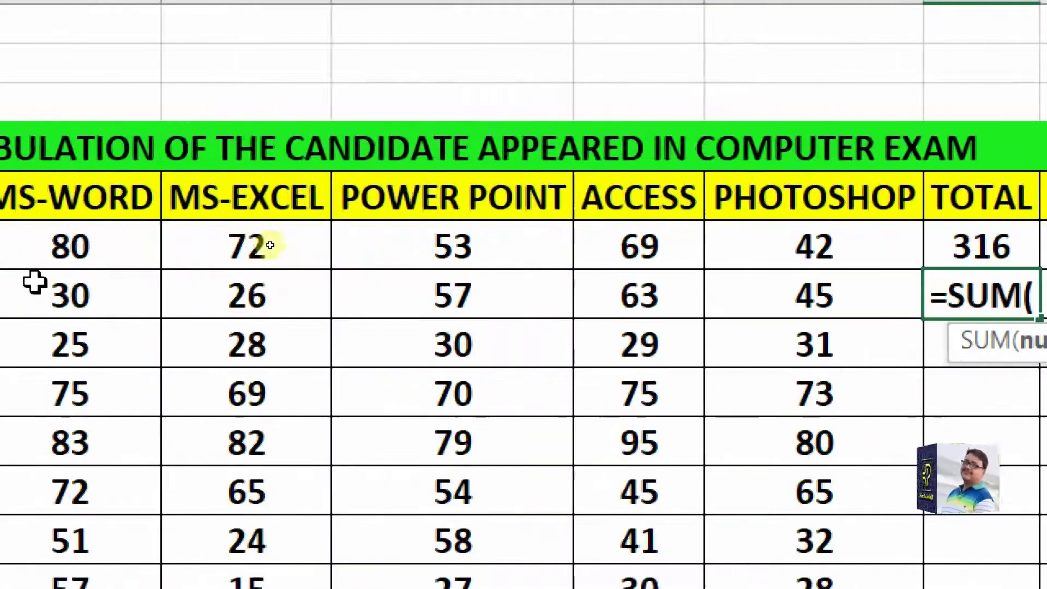
left_click(201, 297)
left_click_drag(464, 327, 1010, 298)
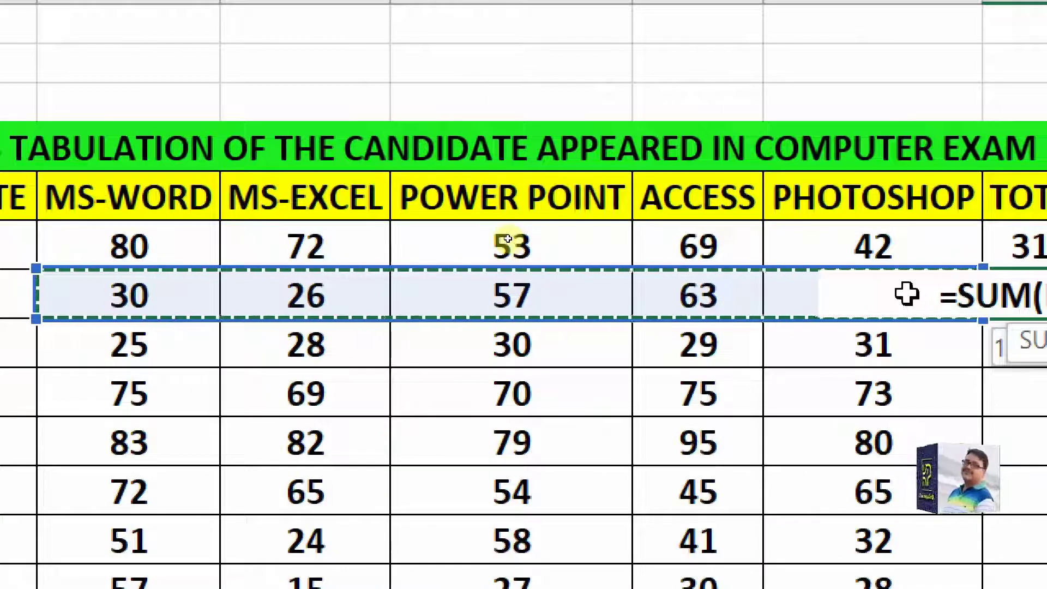
left_click(908, 292)
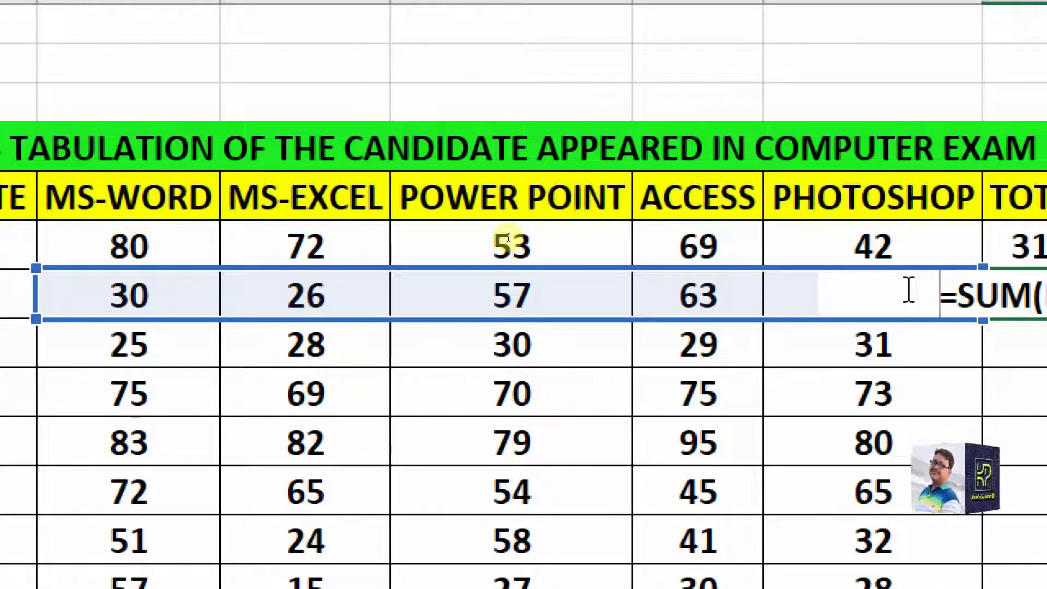
key("Return")
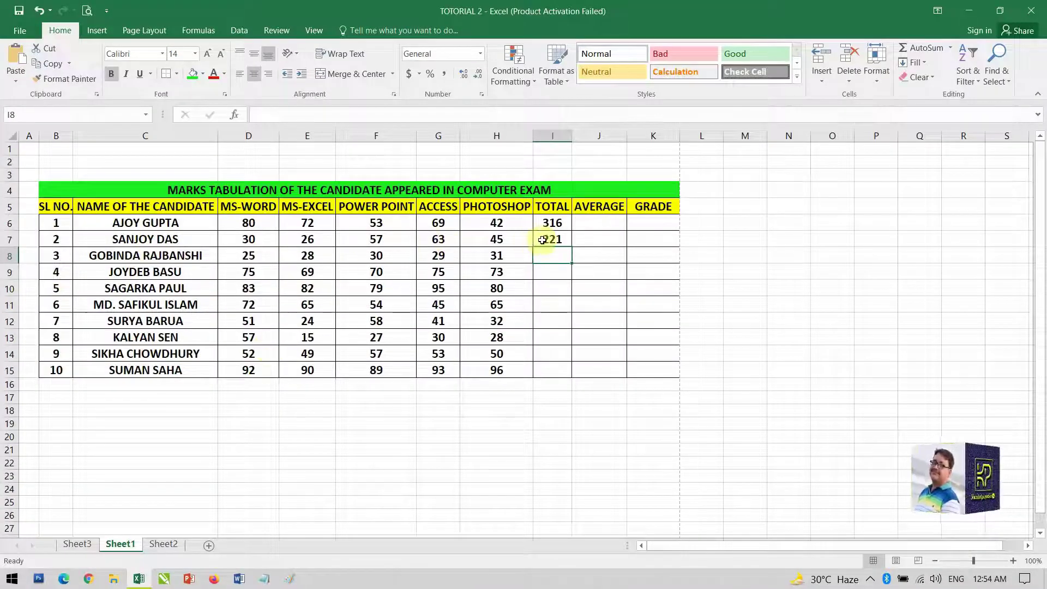
left_click(543, 240)
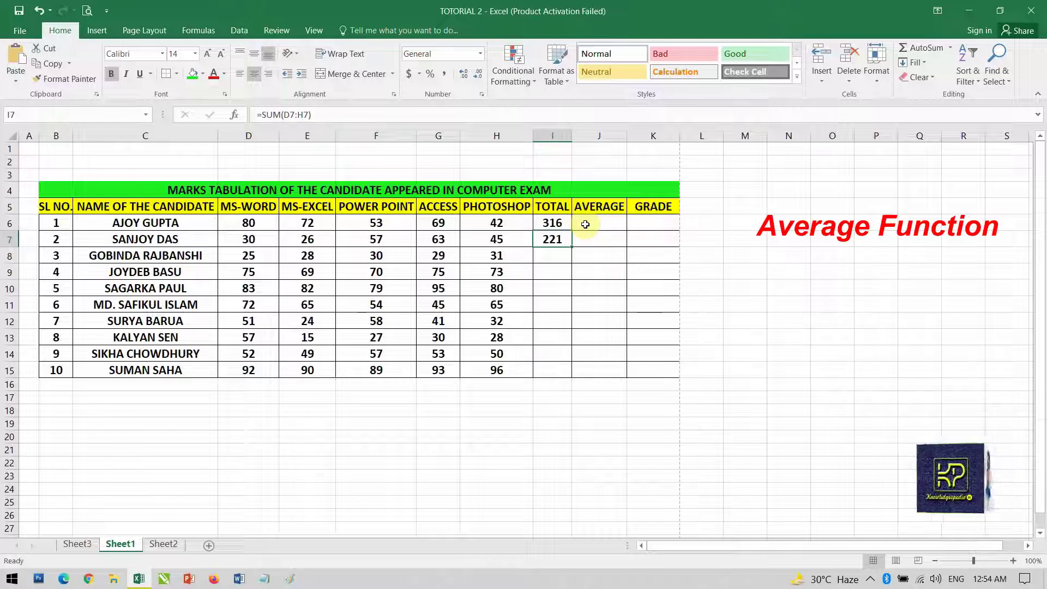
left_click(585, 224)
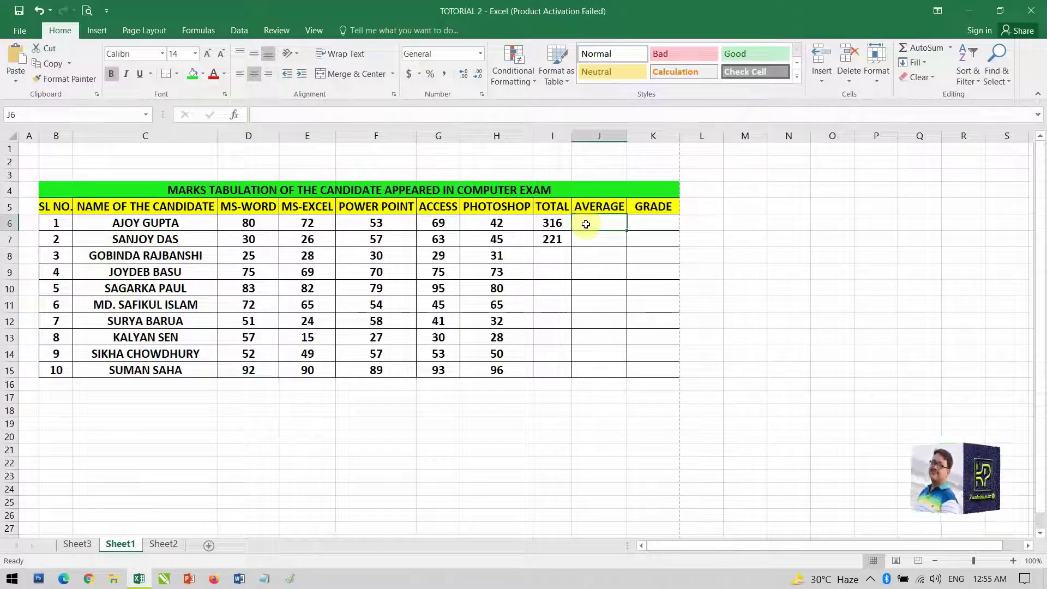
Enter =I6/5 in J6 so the first student's average reads 63.2
type("=")
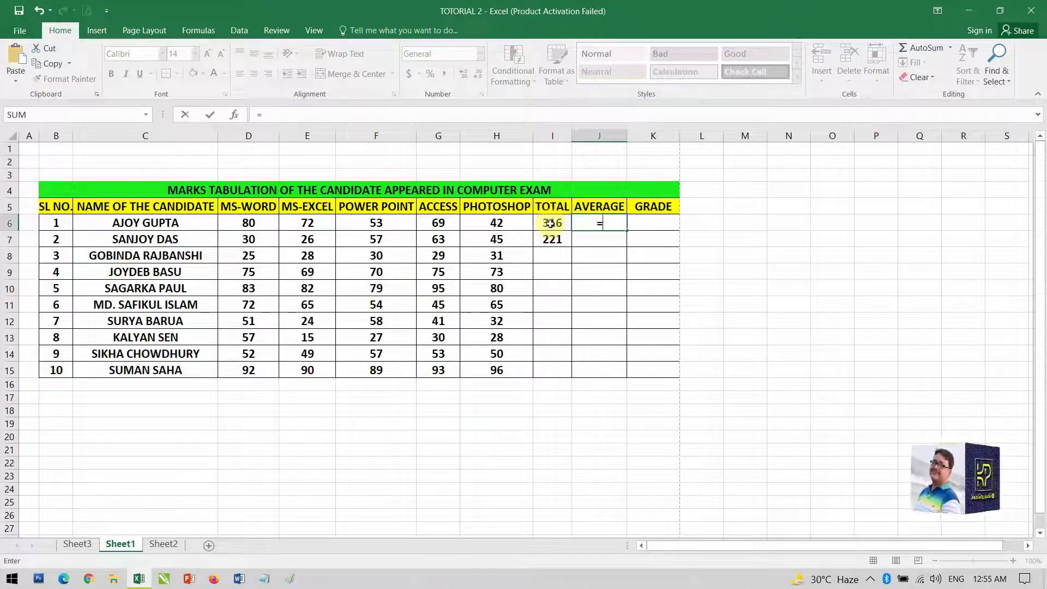
left_click(551, 224)
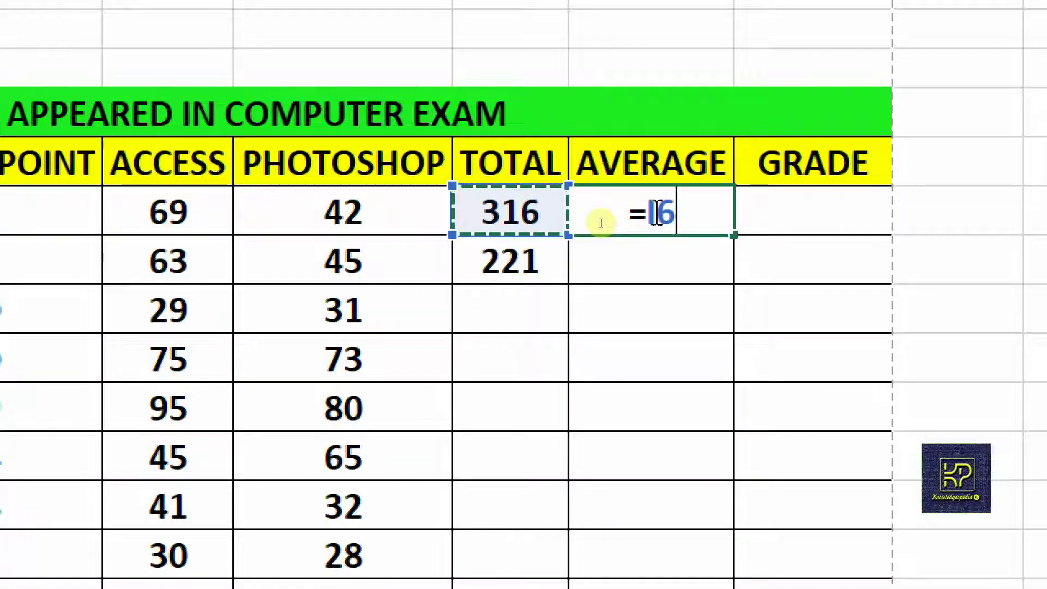
type("/")
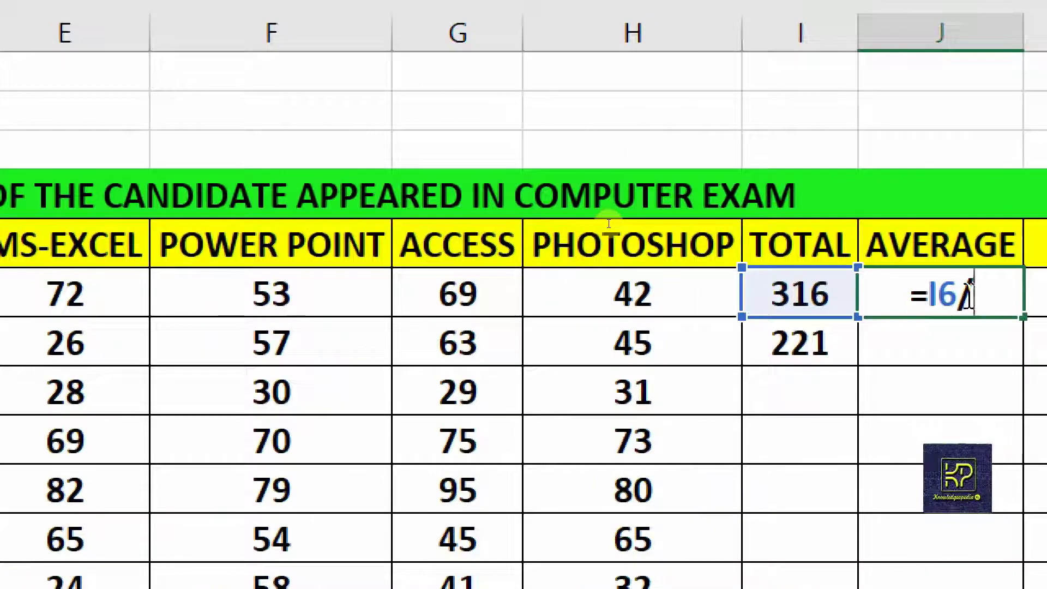
type("5")
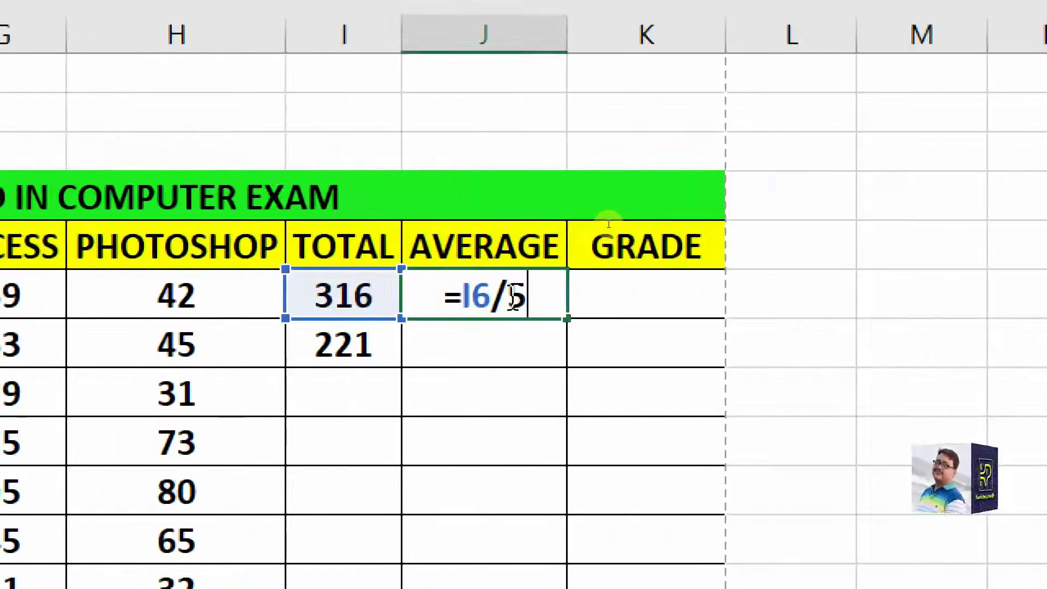
key("Return")
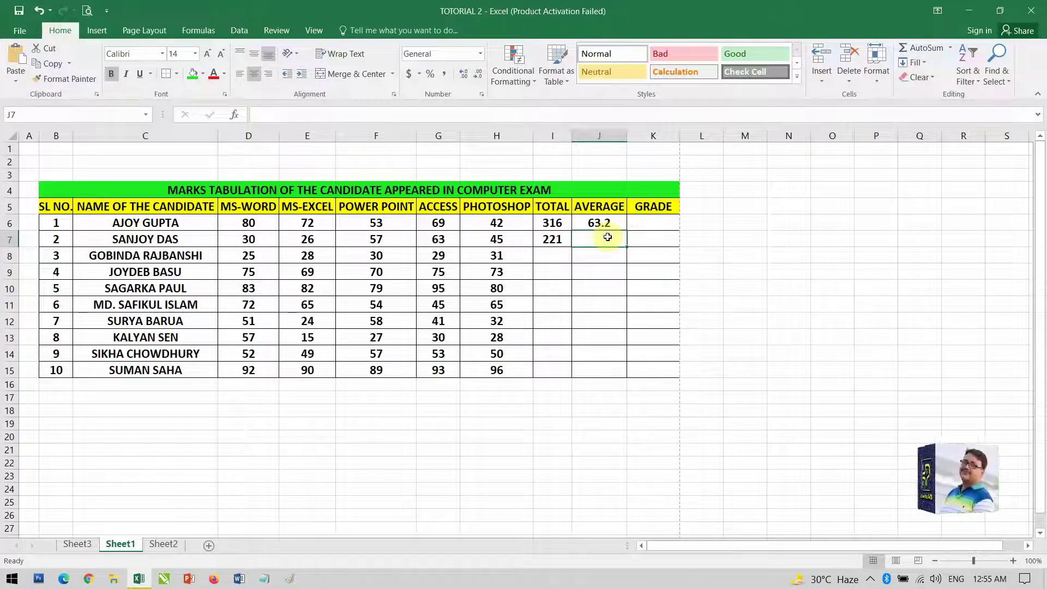
Enter =AVERAGE(D7:H7) in J7, giving the second student an average of 44.2
type("=")
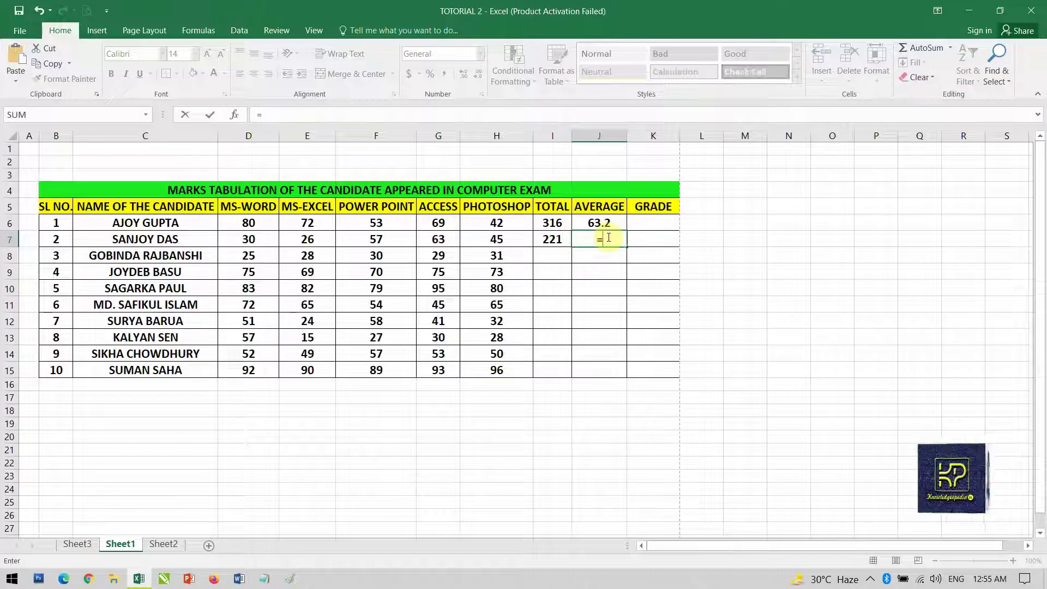
type("AVE")
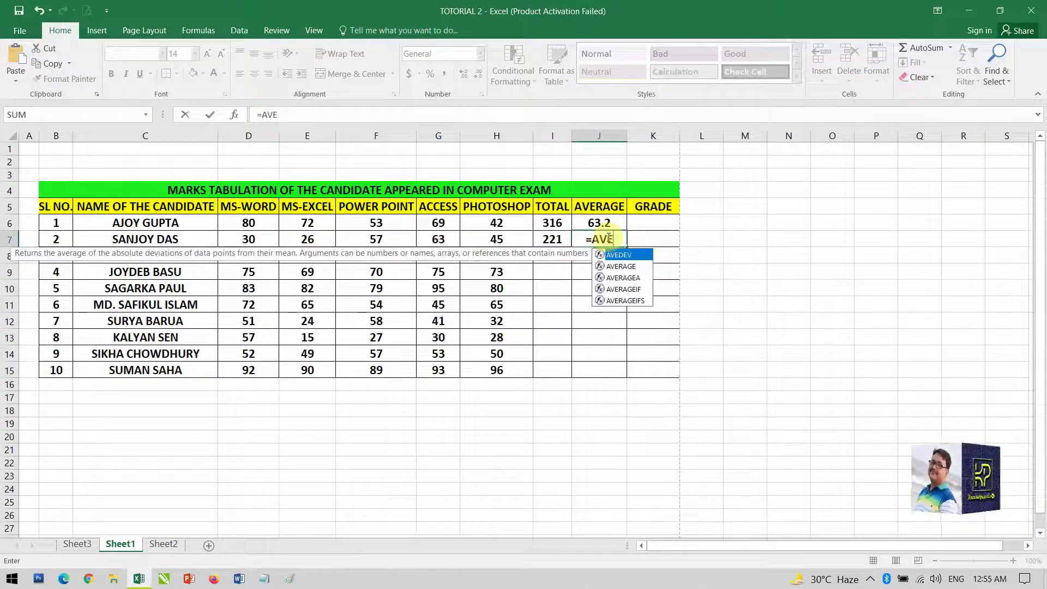
type("RAGE")
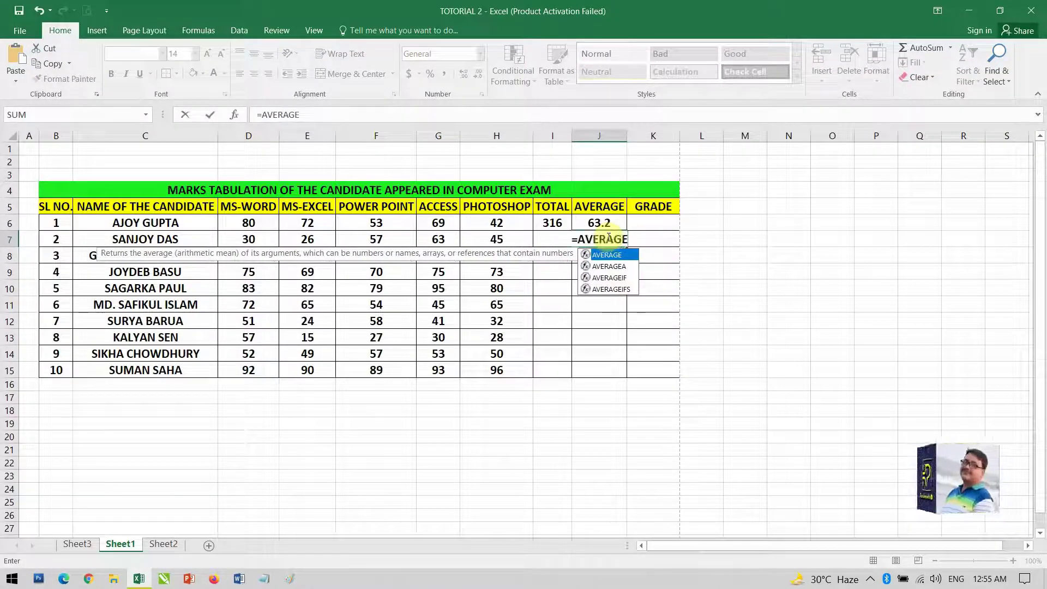
type("(")
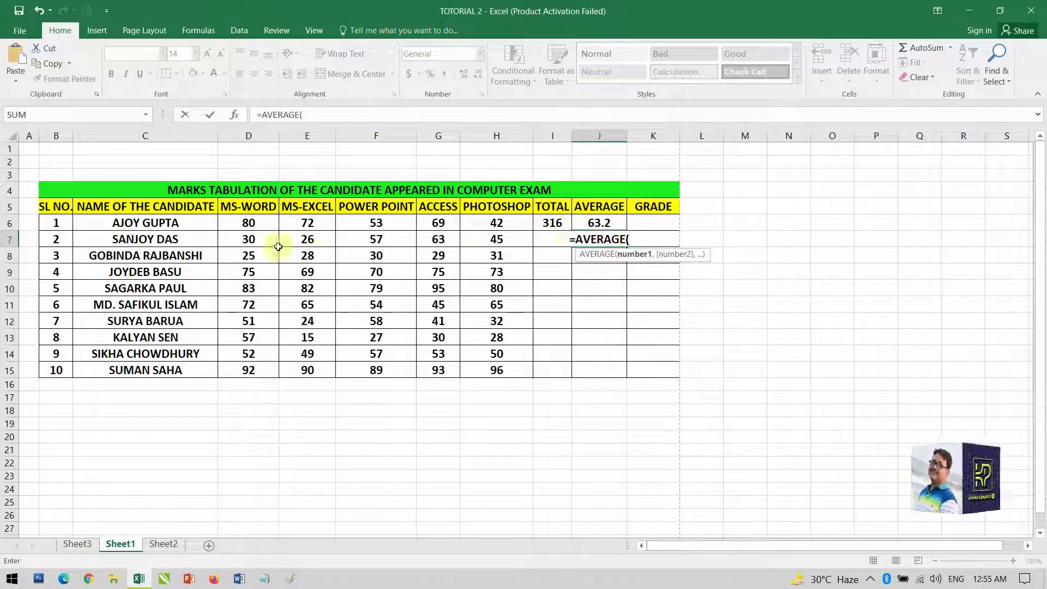
left_click(243, 241)
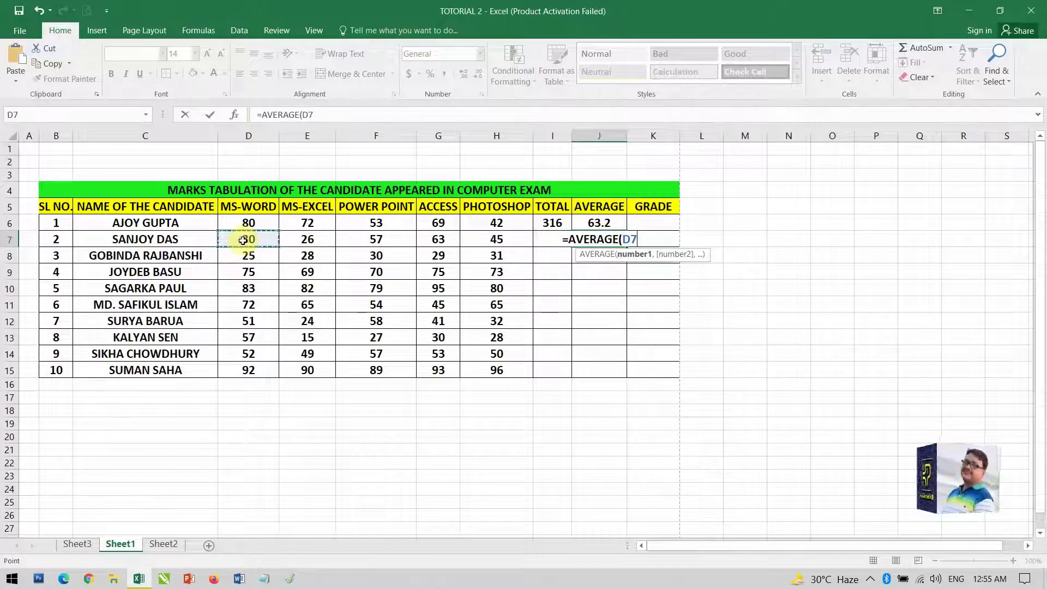
left_click_drag(250, 239, 493, 247)
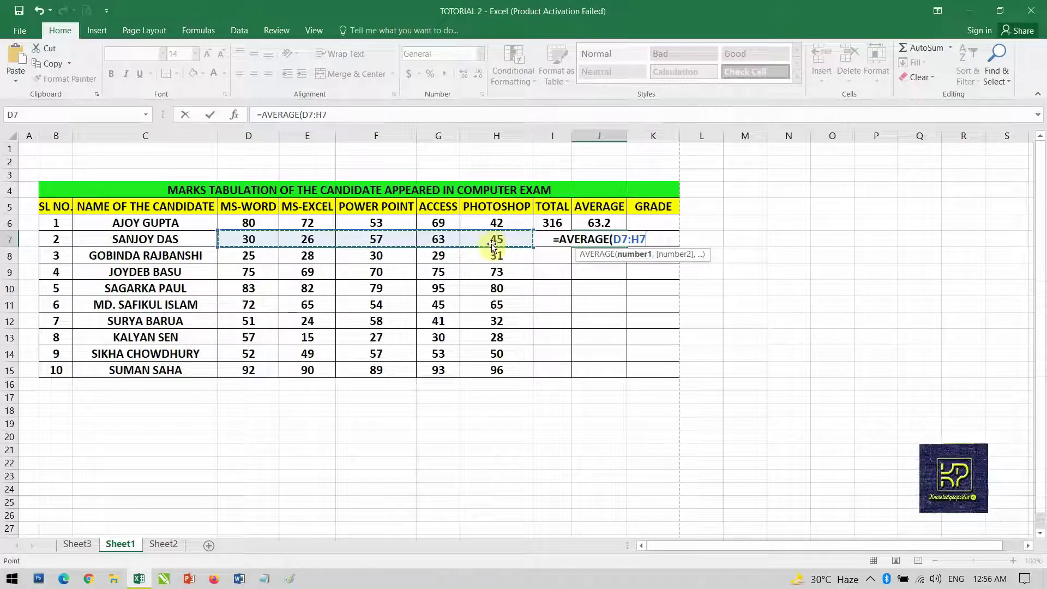
type(")")
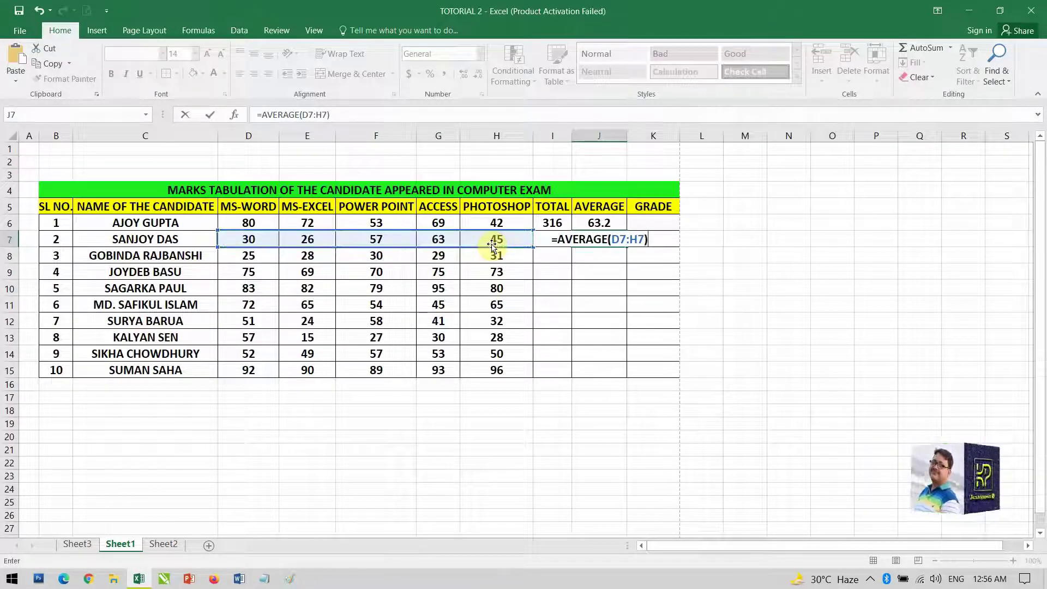
key("Return")
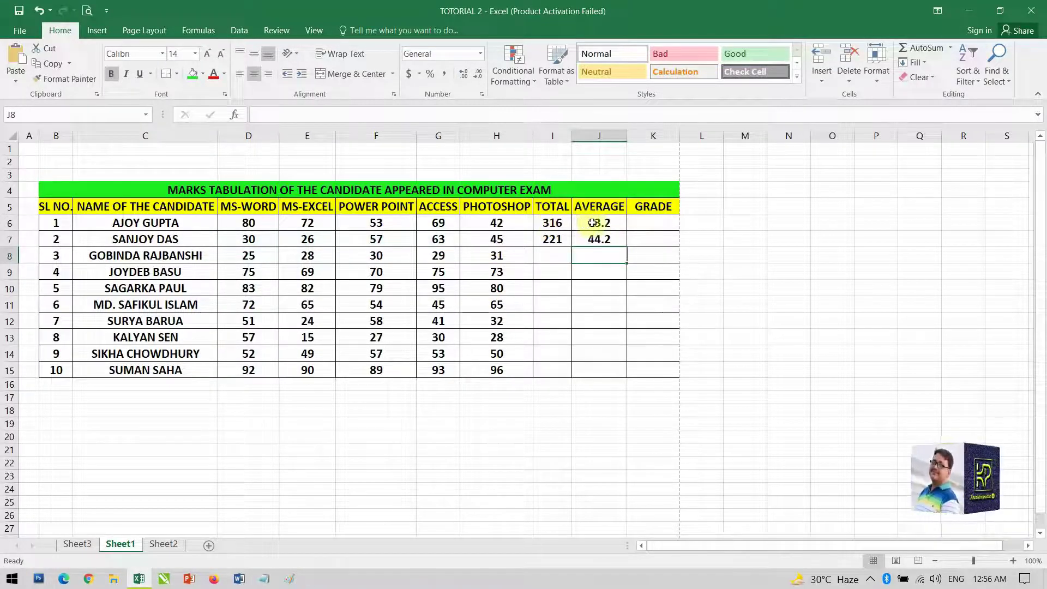
Fill the TOTAL and AVERAGE formulas from I6:J6 down to row 15, ending at 460 and 92
left_click(550, 222)
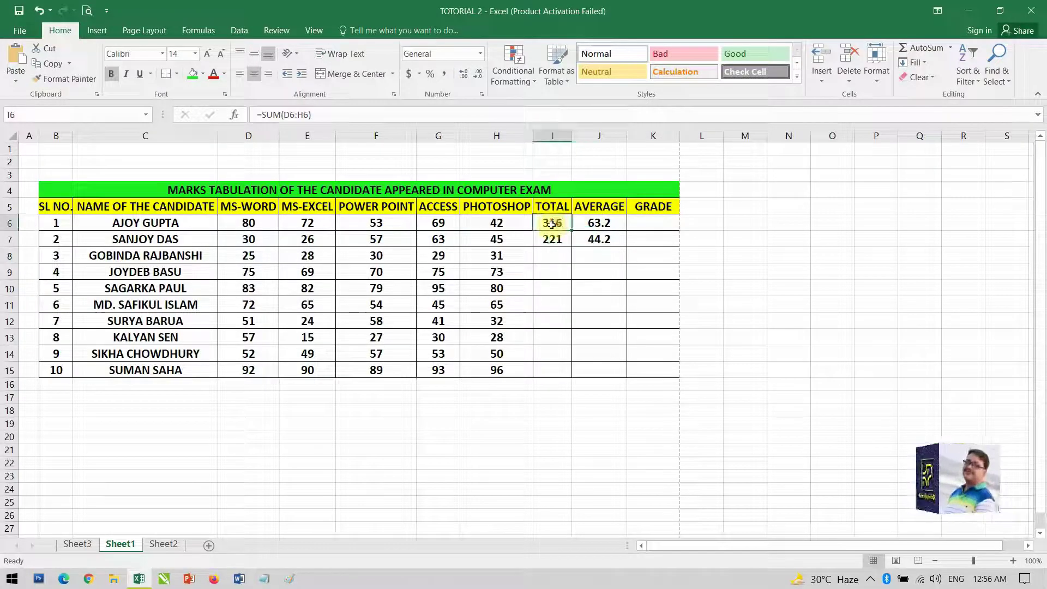
left_click_drag(550, 223, 592, 225)
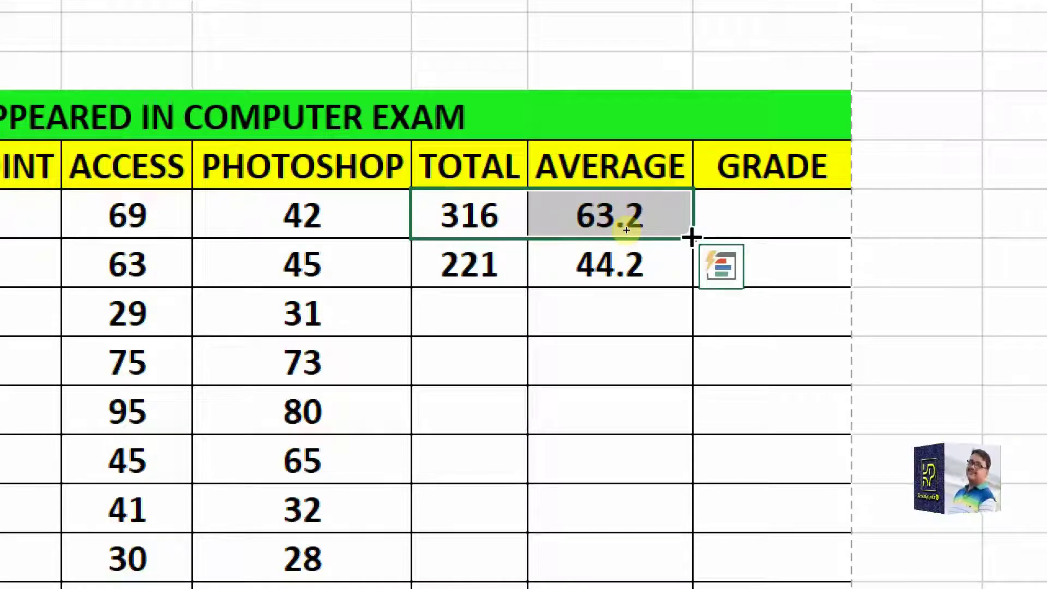
left_click_drag(692, 237, 691, 538)
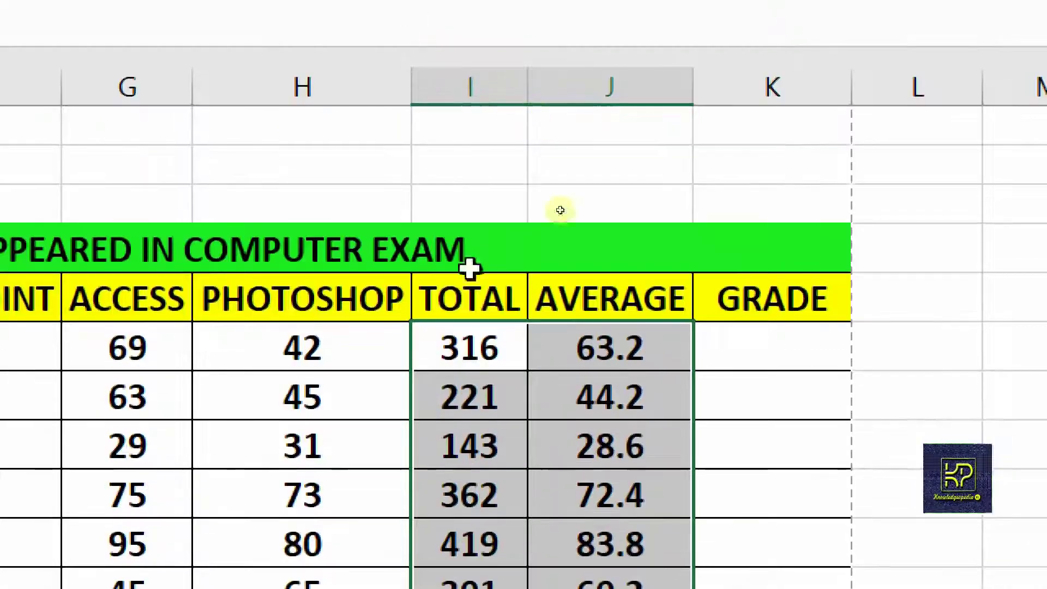
scroll(626, 143, "down", 3)
scroll(609, 401, "up", 2)
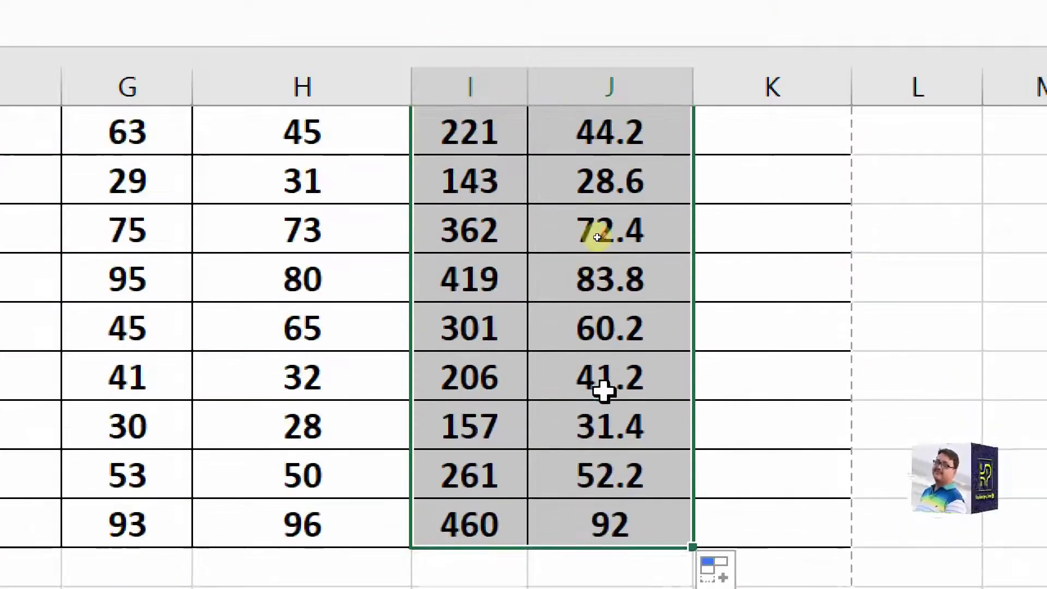
scroll(604, 390, "down", 1)
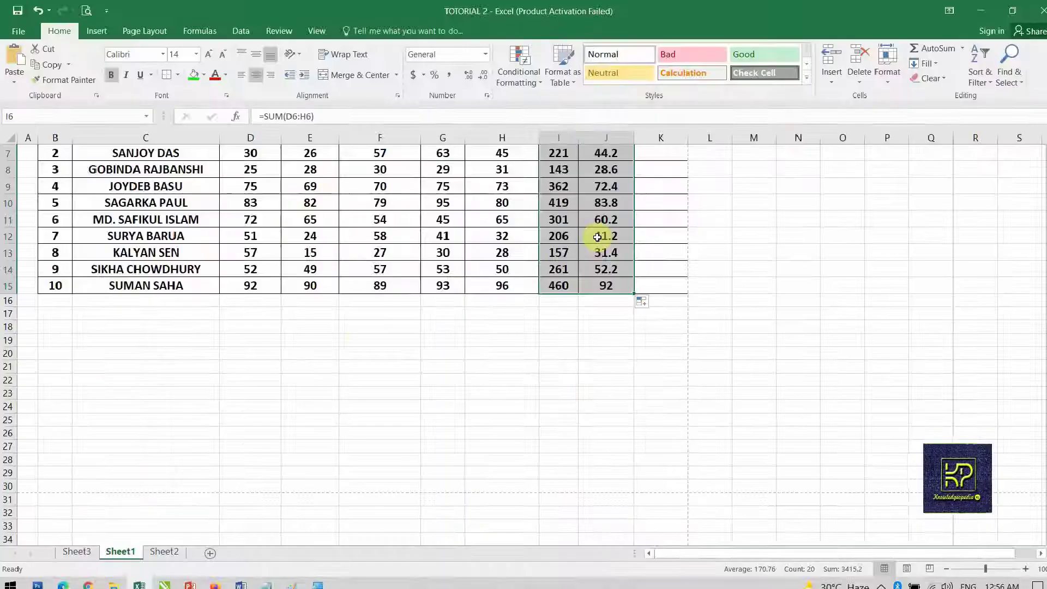
scroll(585, 220, "up", 1)
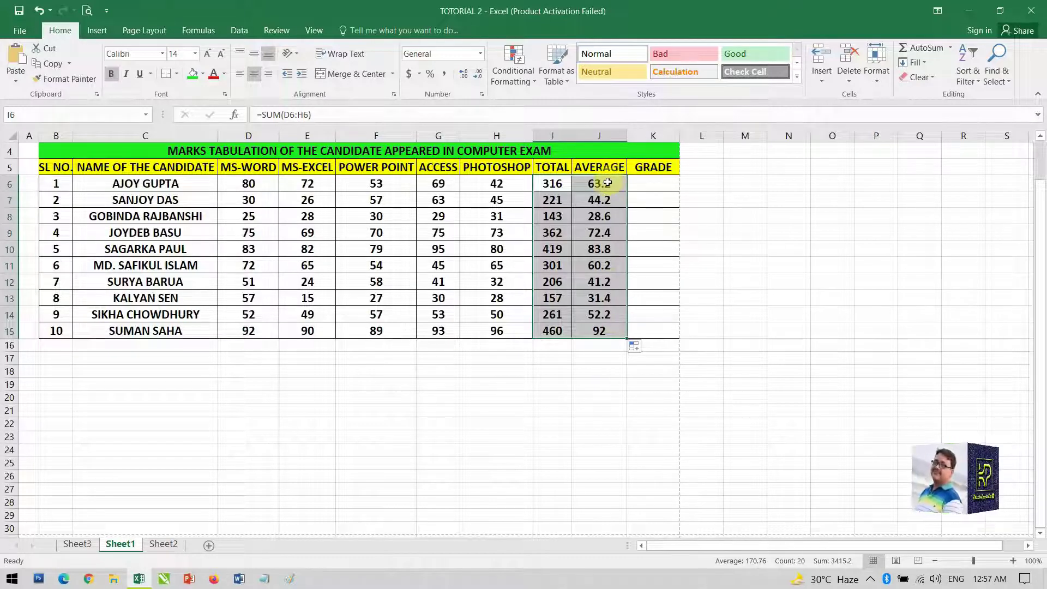
Apply the Number format to the averages in J6:J15 so they show two decimals
left_click_drag(611, 180, 604, 333)
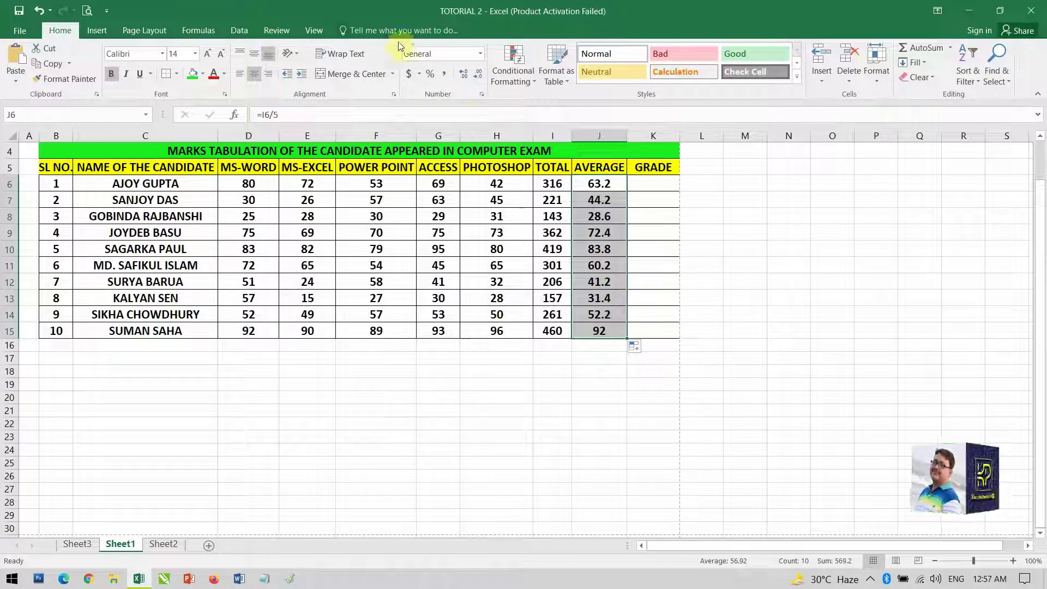
left_click(480, 54)
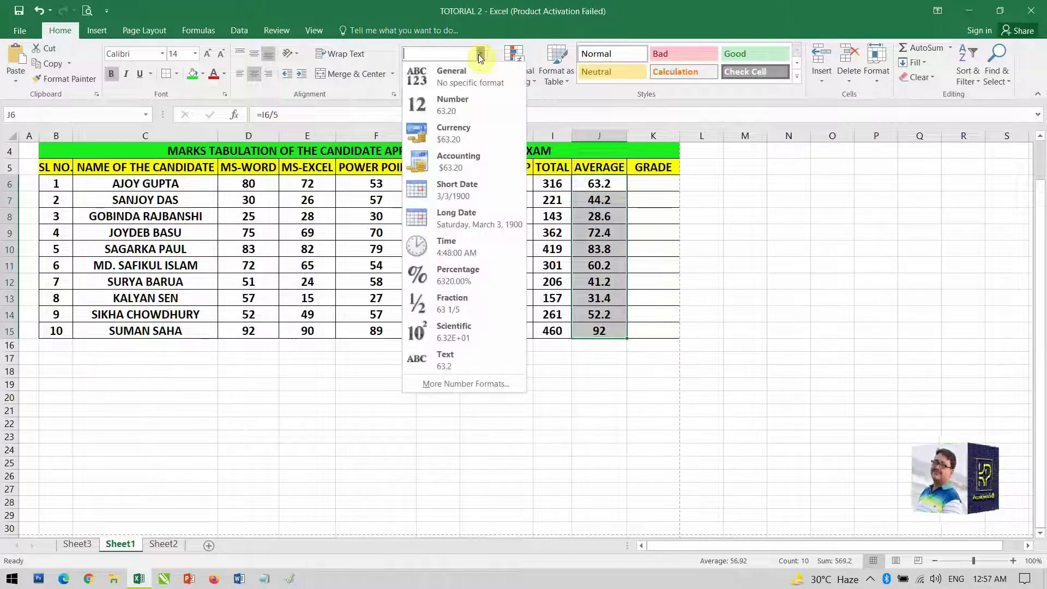
left_click(473, 105)
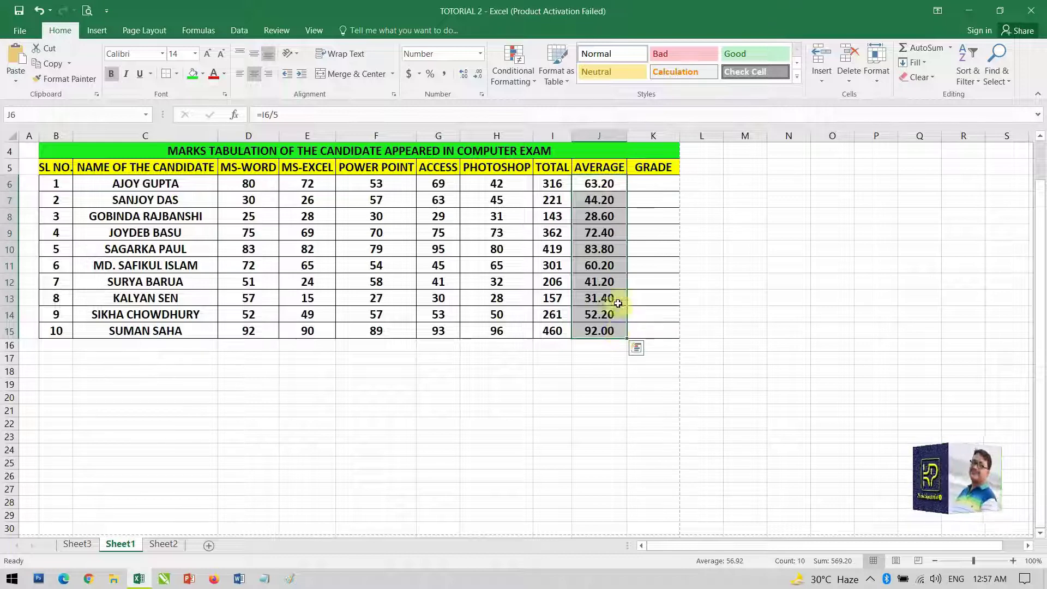
Begin K6's grade formula as =IF(J6>=90,"AA", for averages of 90 or more
left_click(654, 182)
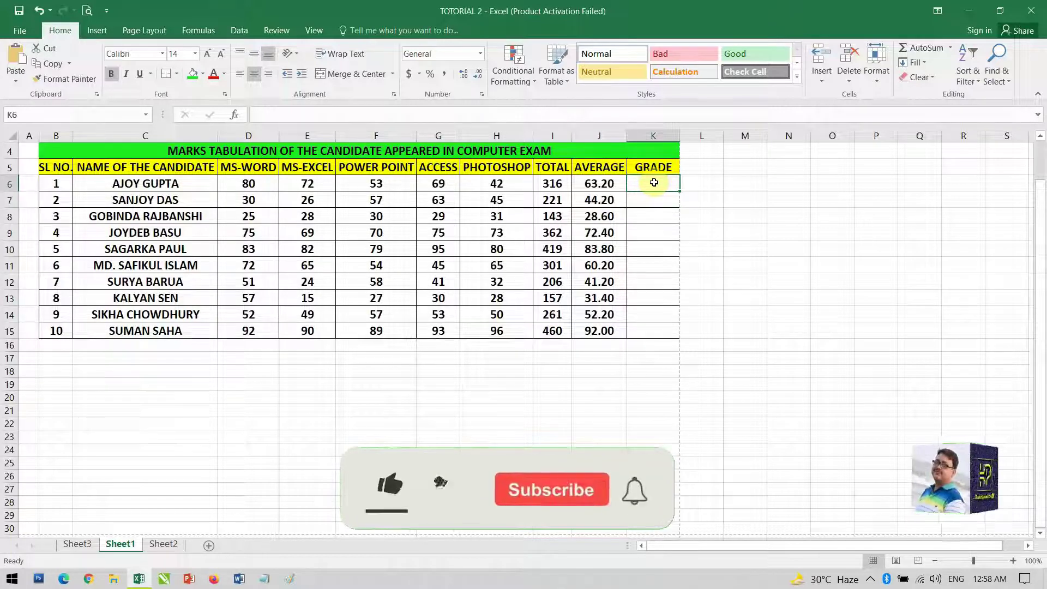
type("=")
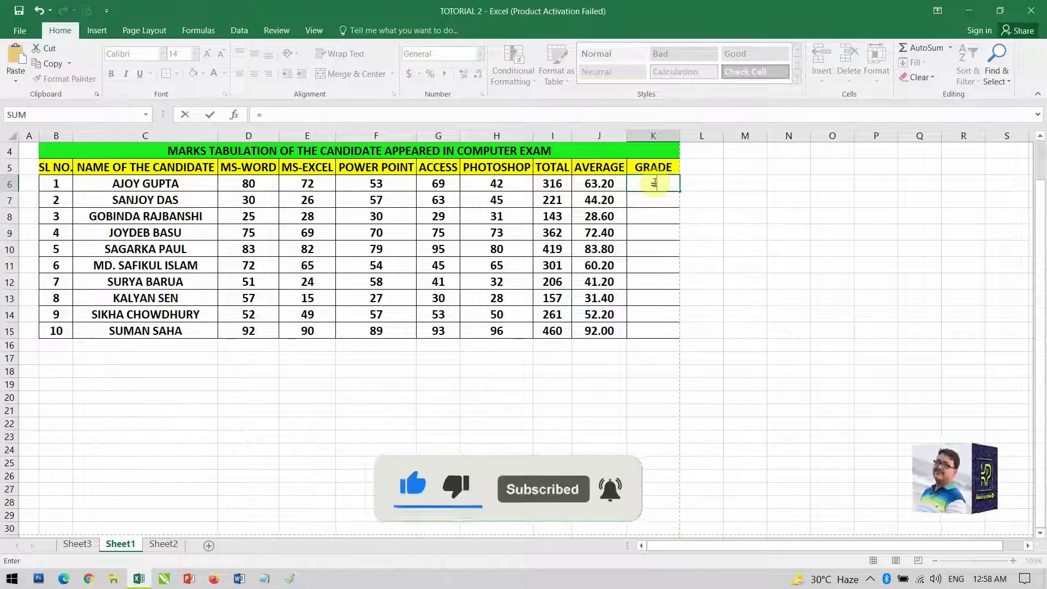
type("IF")
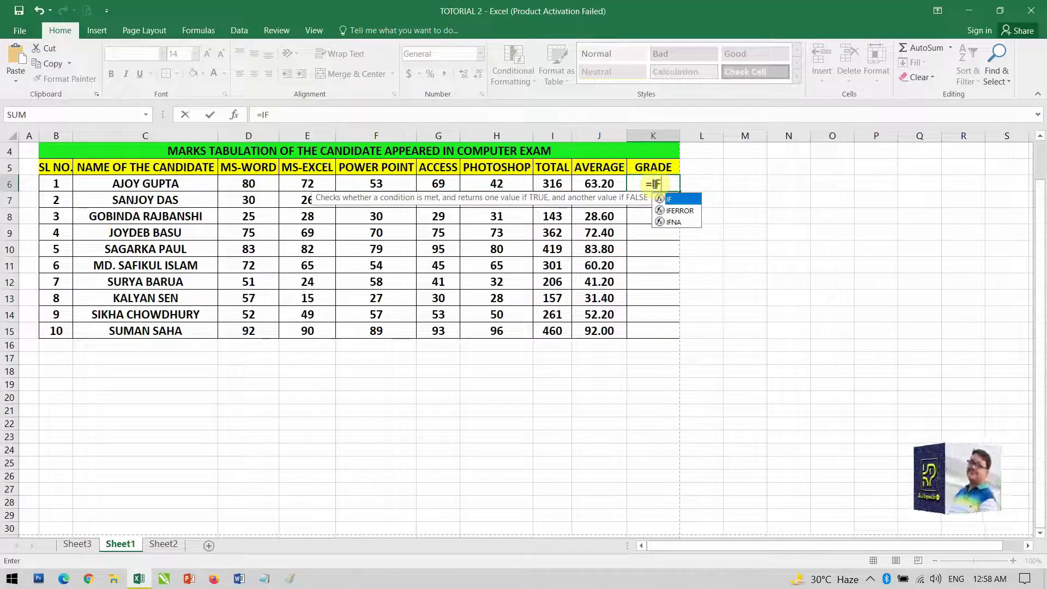
type("(")
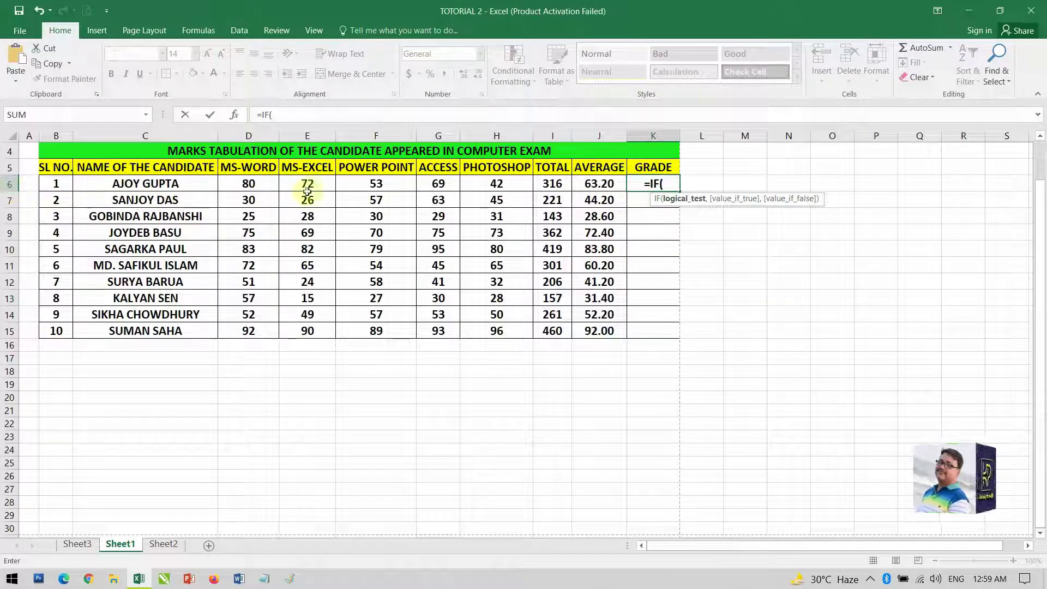
left_click(591, 184)
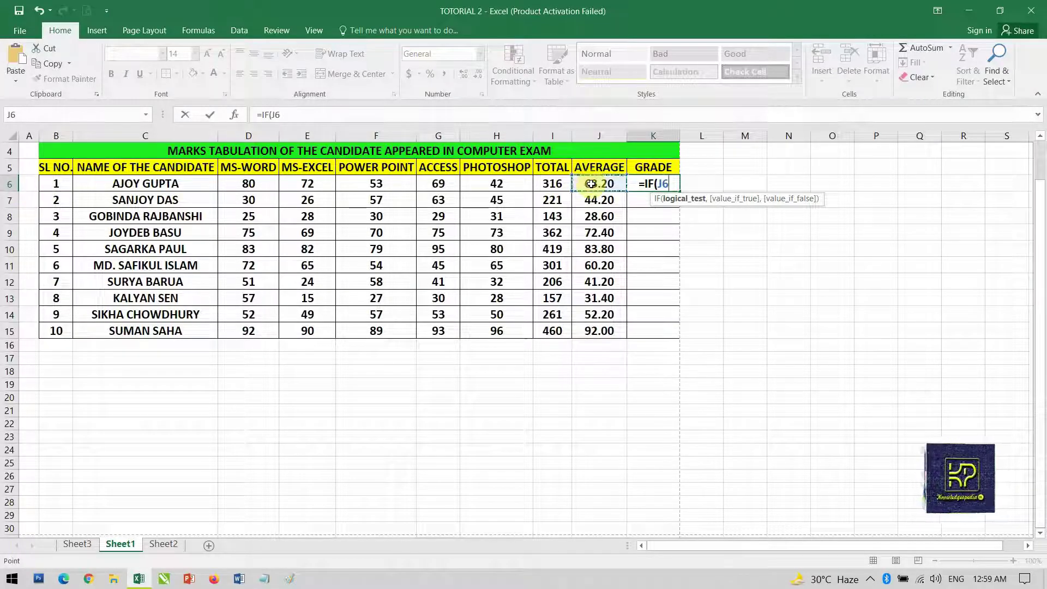
type(">")
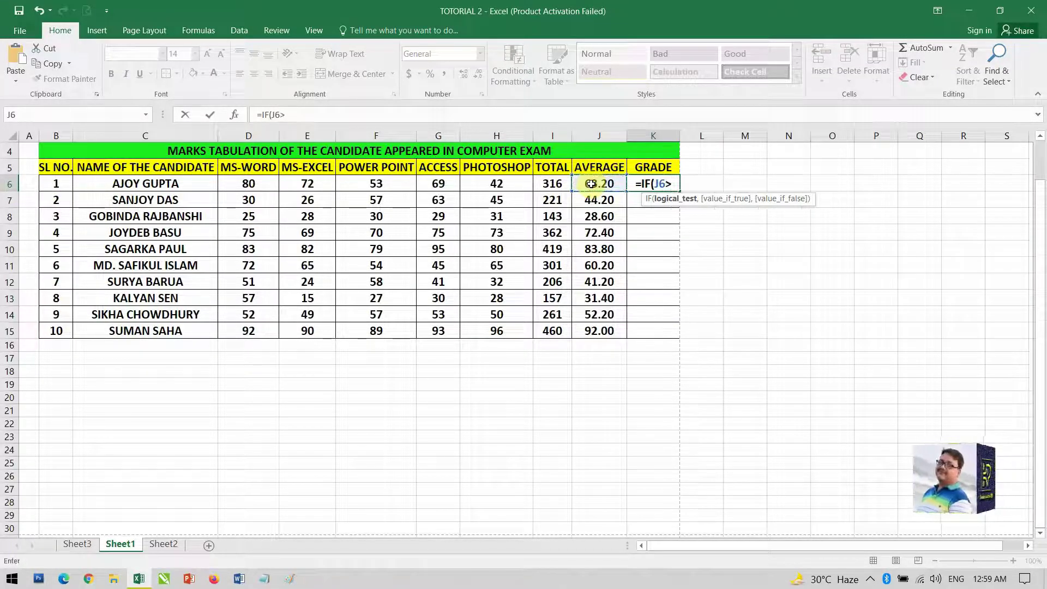
type("=")
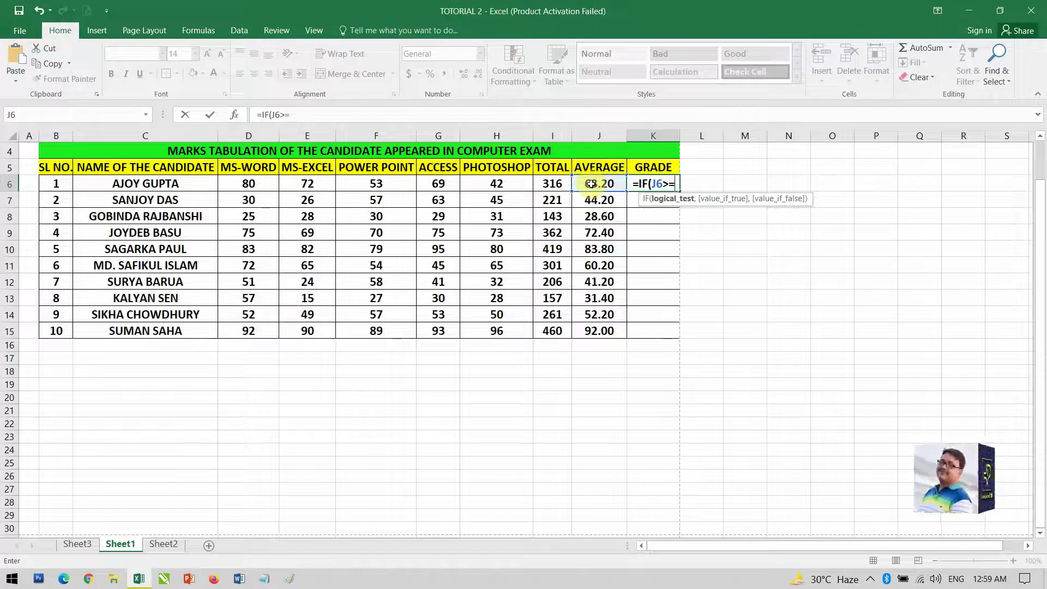
type("90")
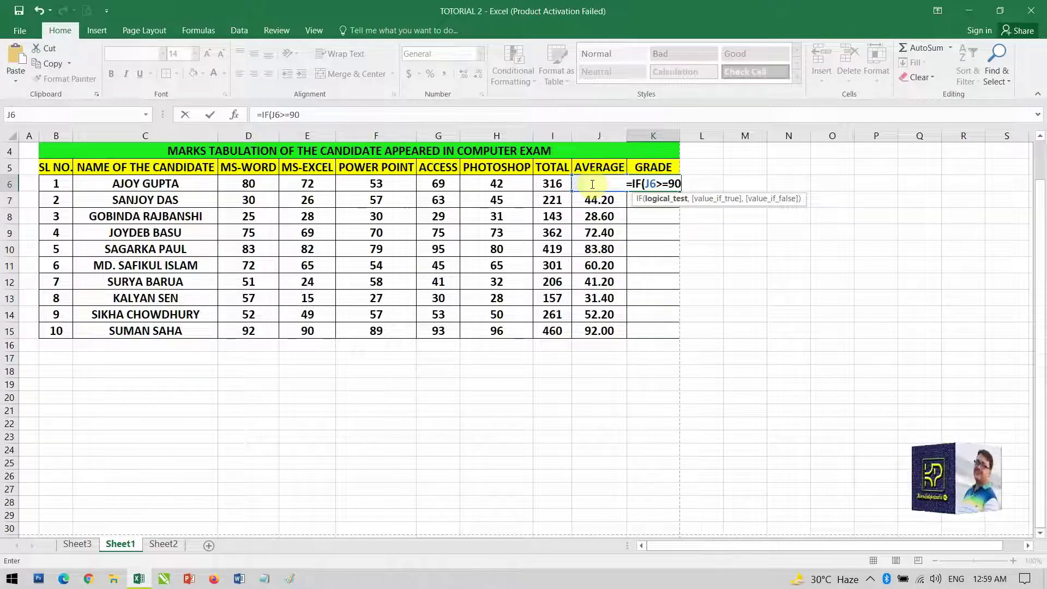
type(",")
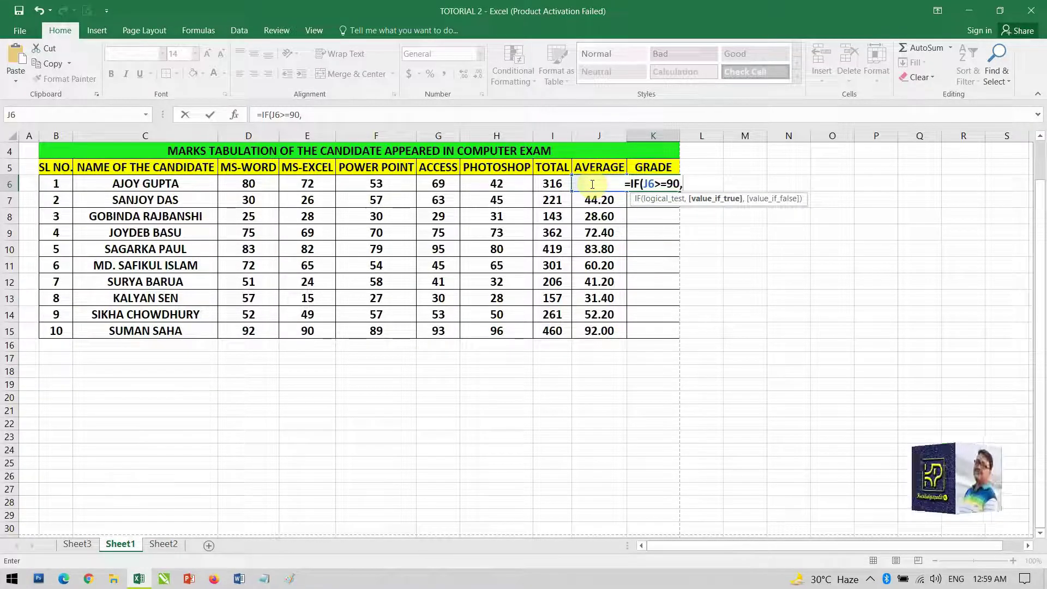
type("\"")
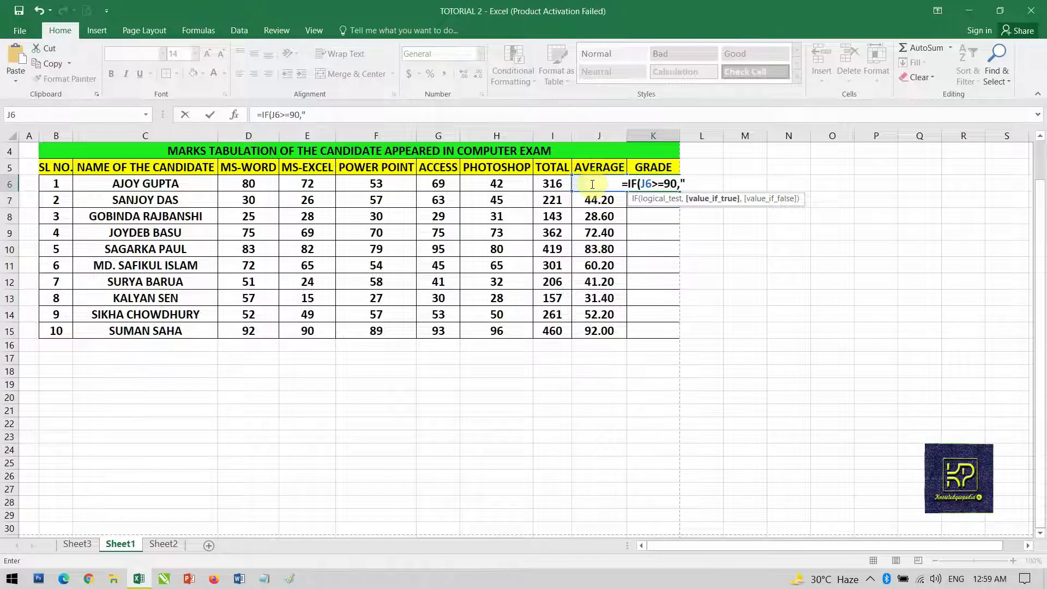
type("AA")
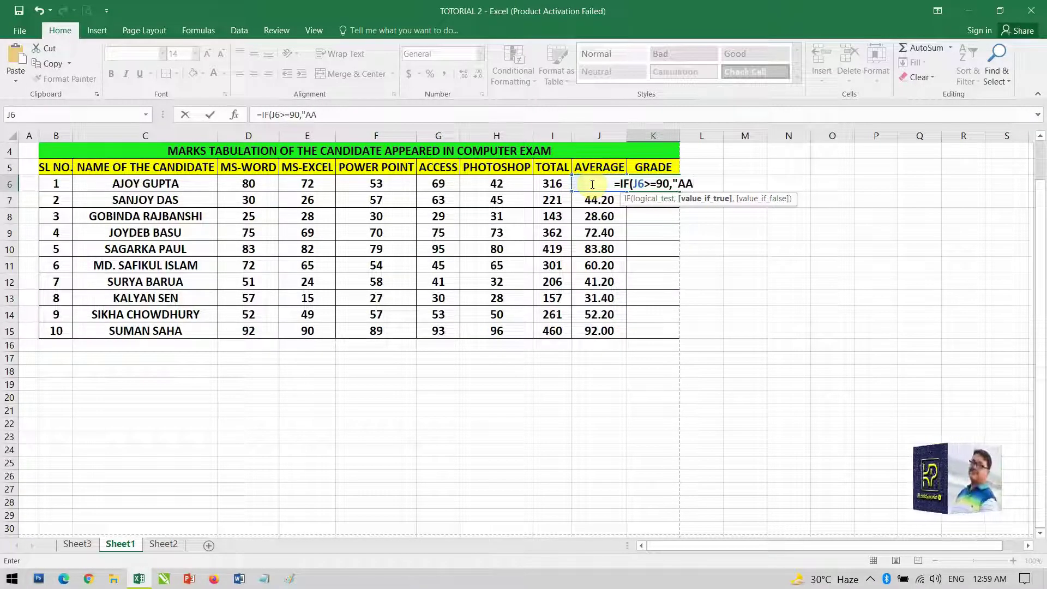
type("\"")
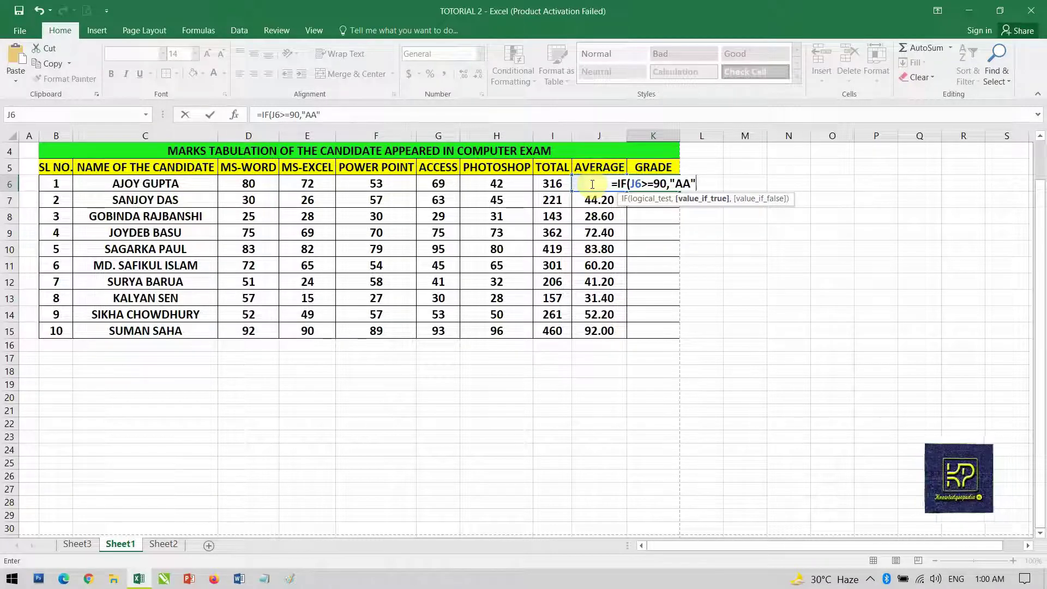
type(",")
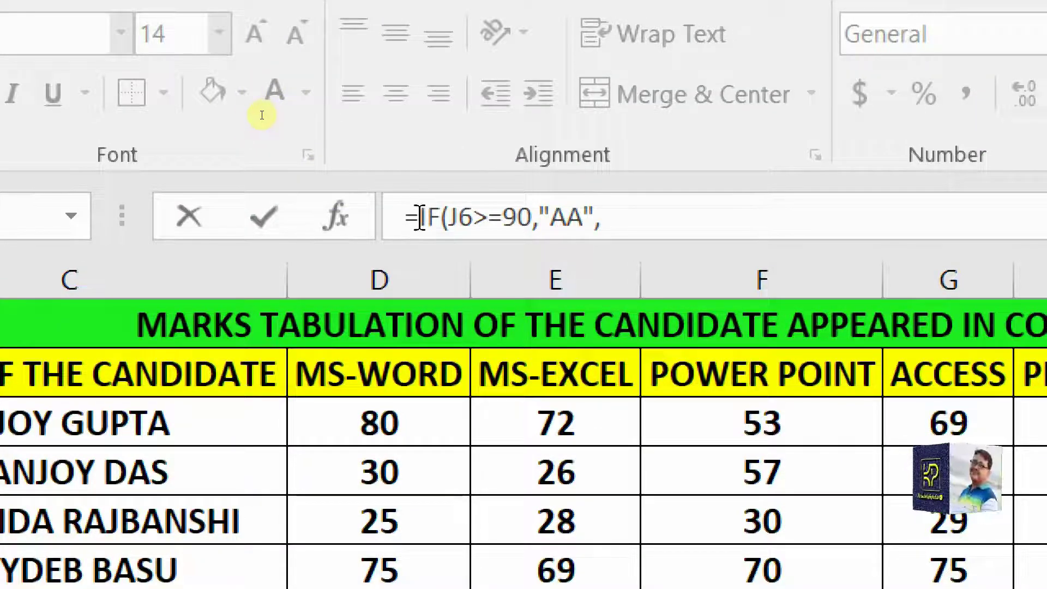
Copy the IF clause and paste it as a second level reading IF(J6>=80,"A+"
left_click_drag(438, 218, 602, 229)
key("ctrl+c")
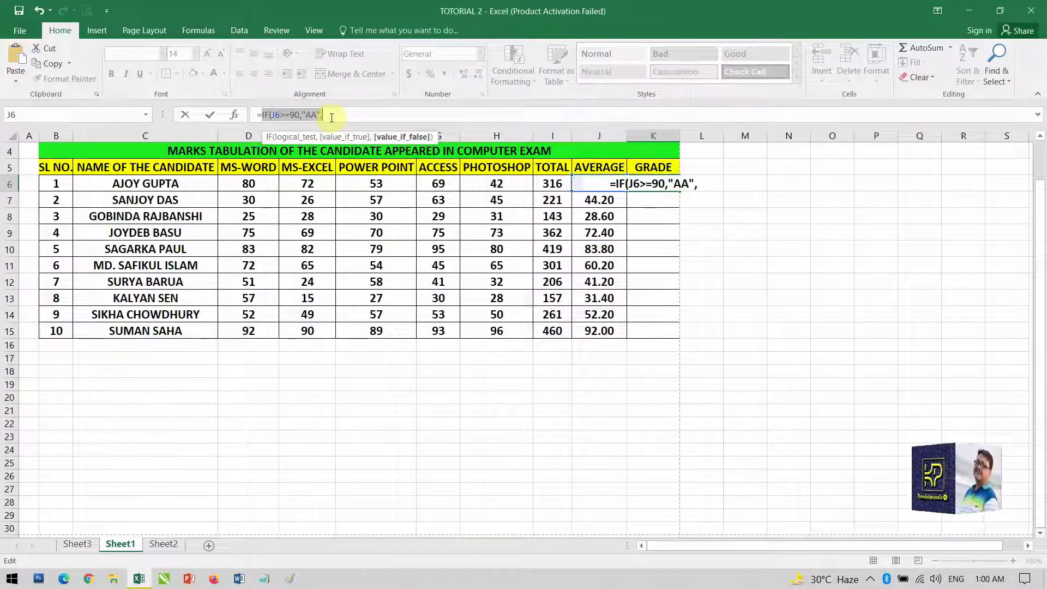
left_click(332, 117)
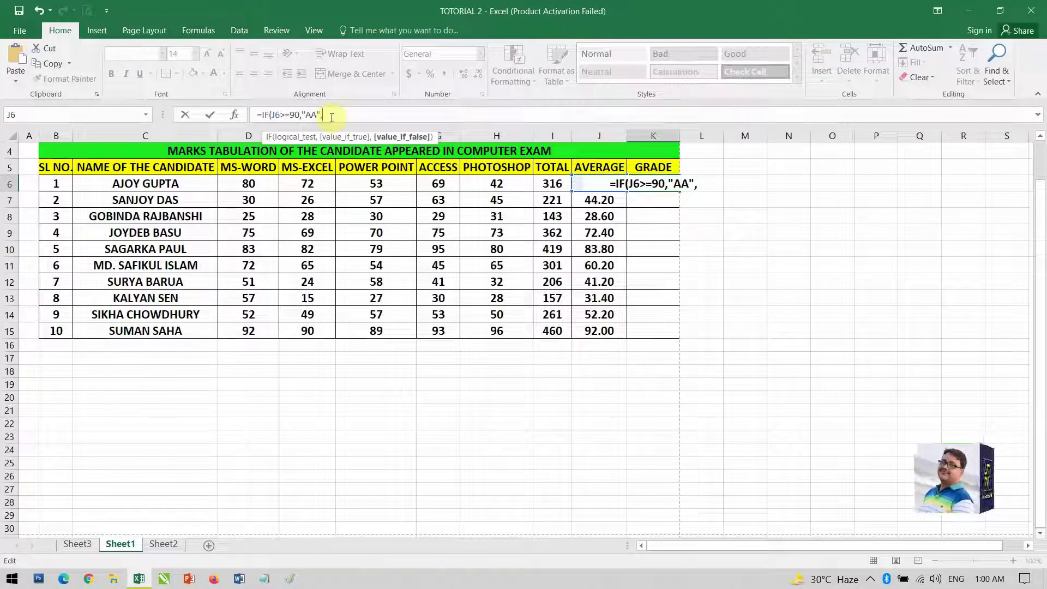
key("ctrl+v")
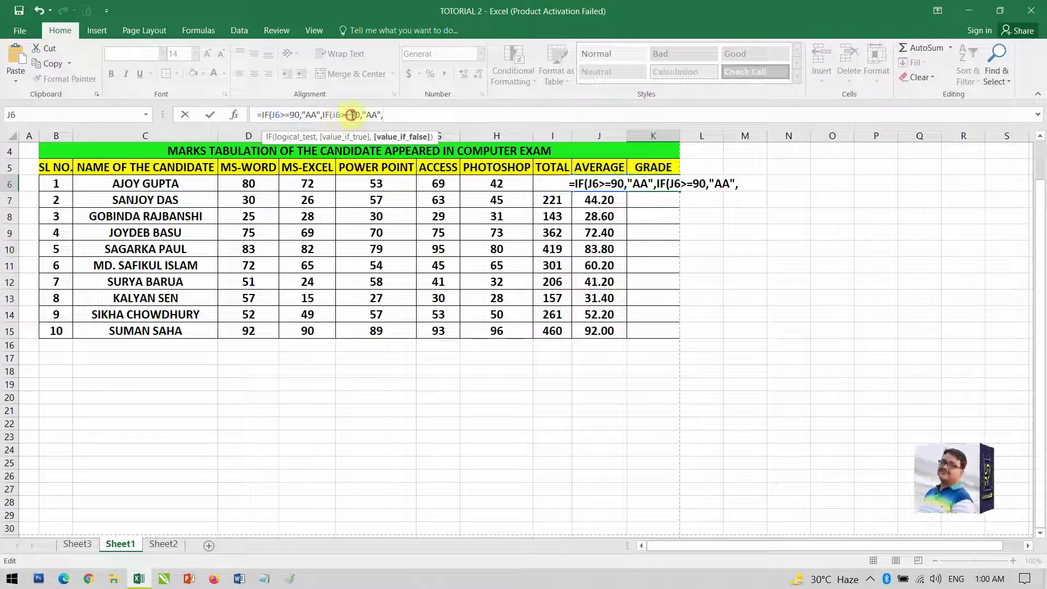
left_click(352, 115)
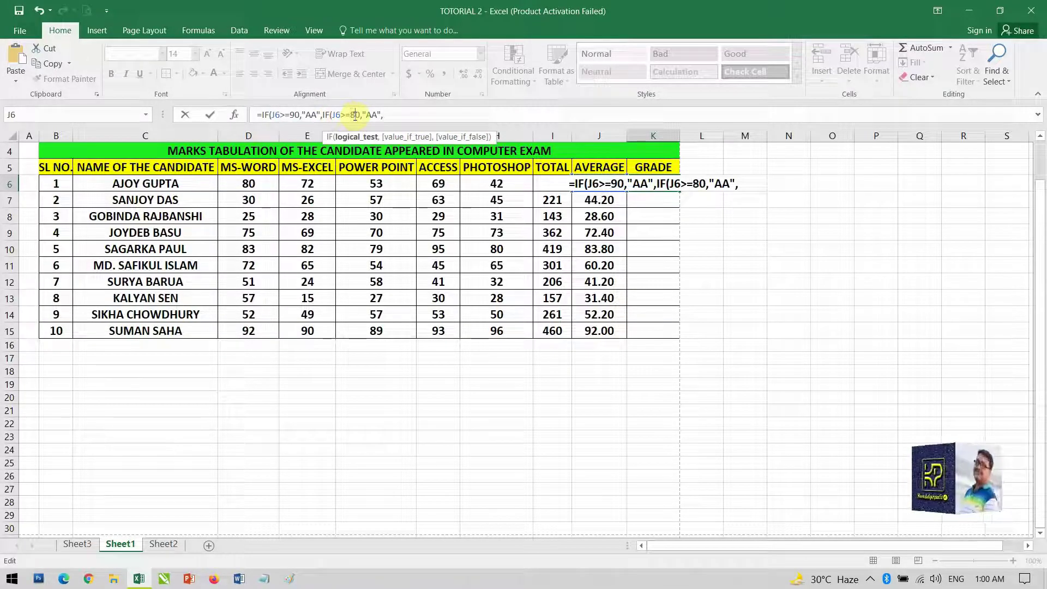
key("BackSpace")
type("8")
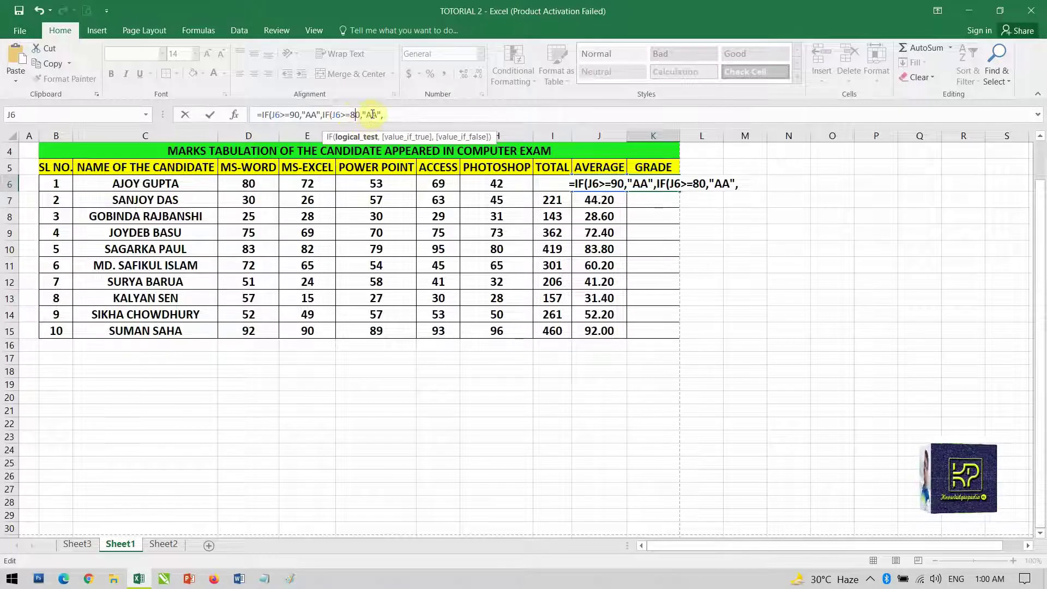
left_click(375, 116)
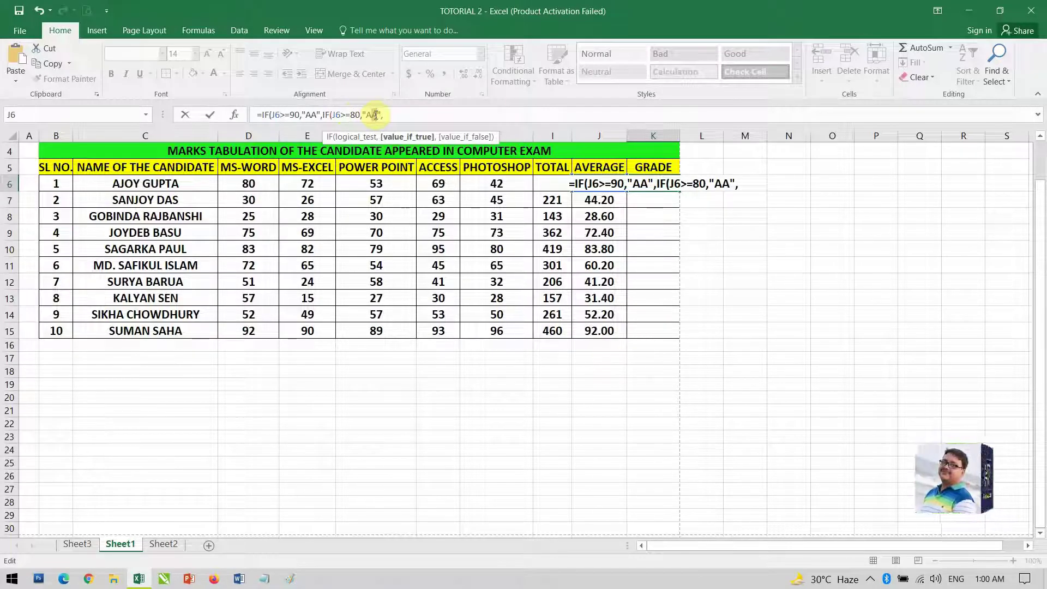
key("BackSpace")
type("+")
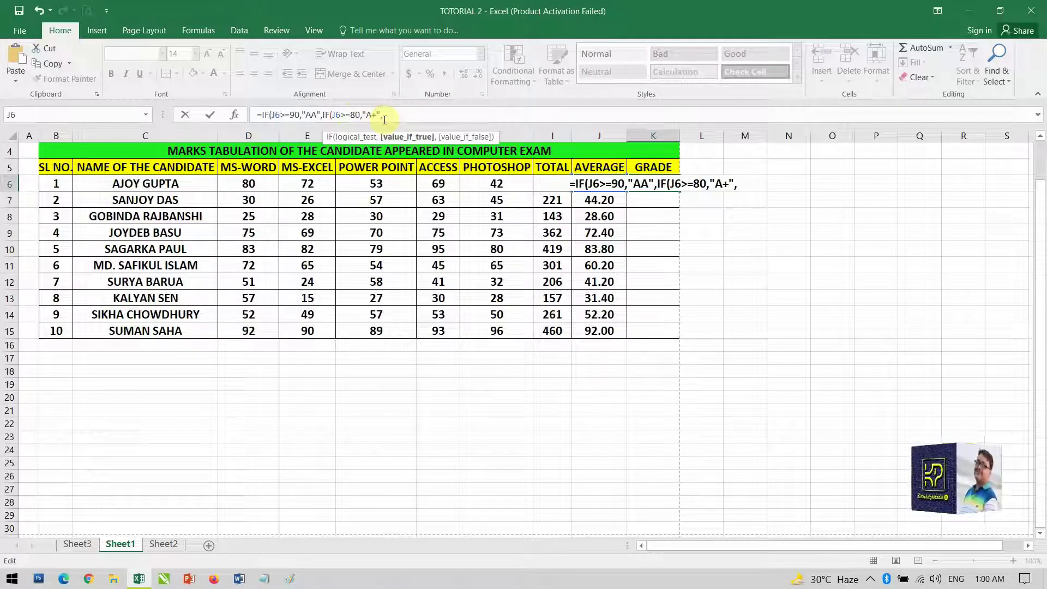
left_click(385, 120)
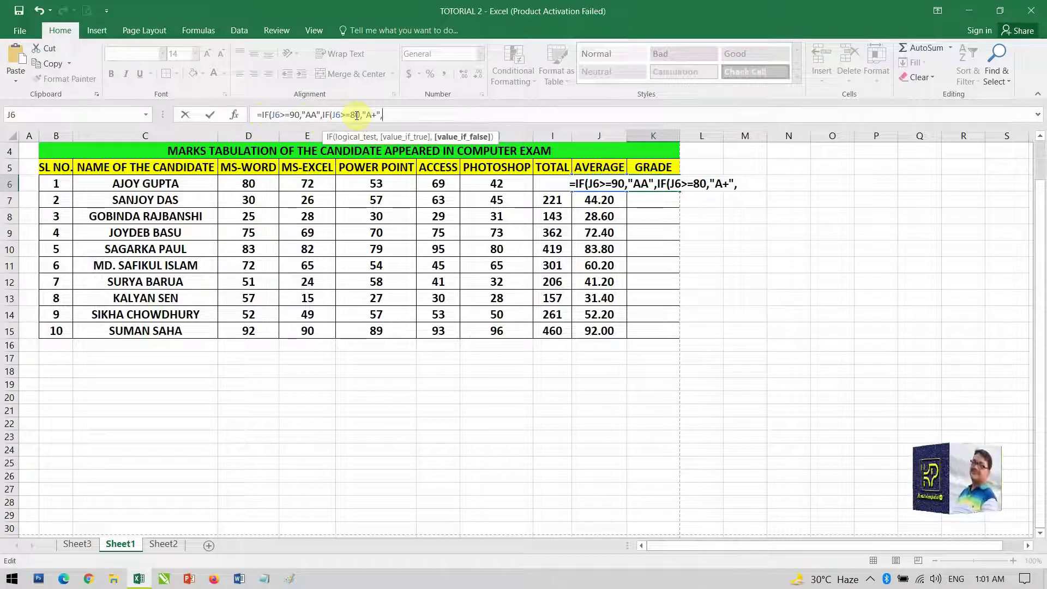
Paste two more IF clauses, editing them to A from 70 and B+ from 60
key("ctrl+v")
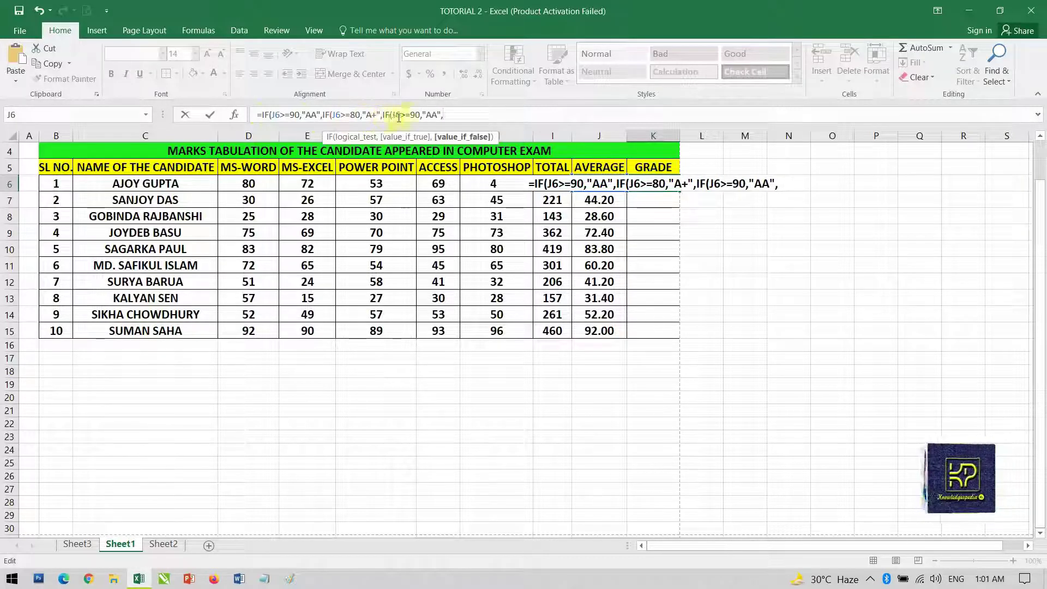
left_click(414, 114)
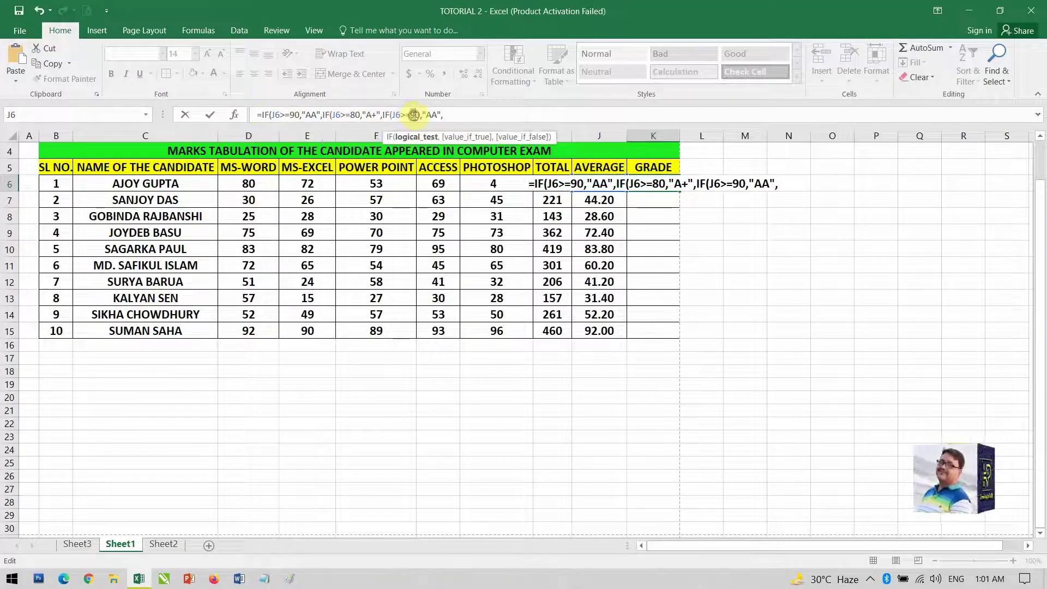
key("BackSpace")
type("7")
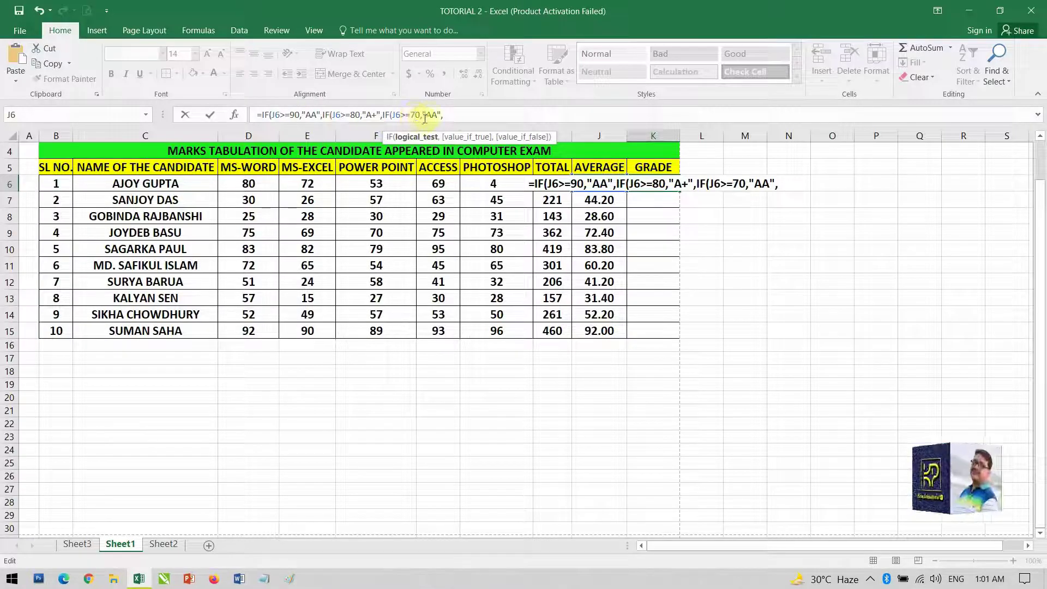
left_click(432, 115)
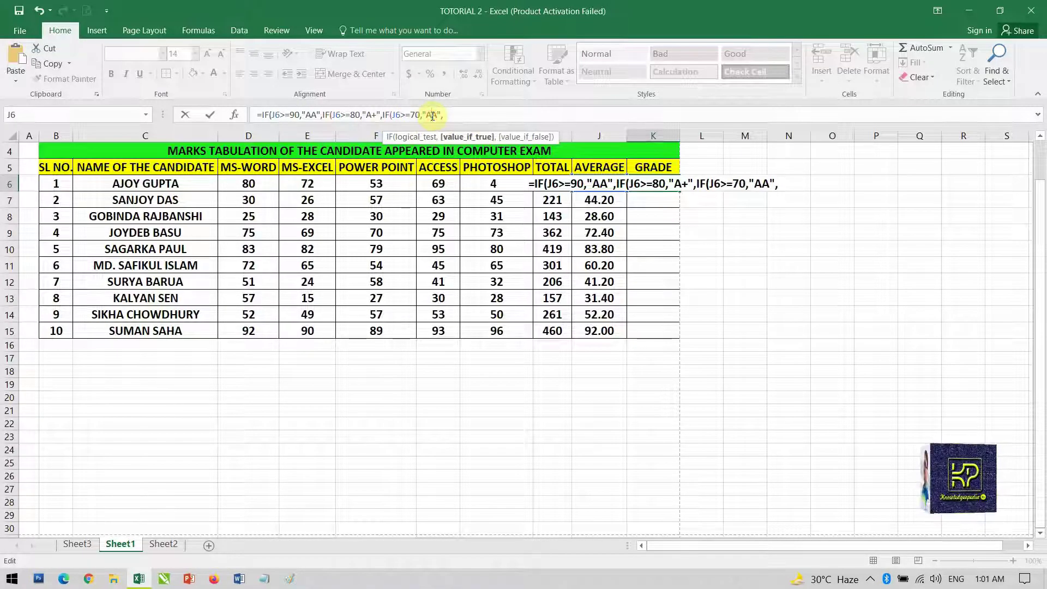
key("BackSpace")
left_click(439, 115)
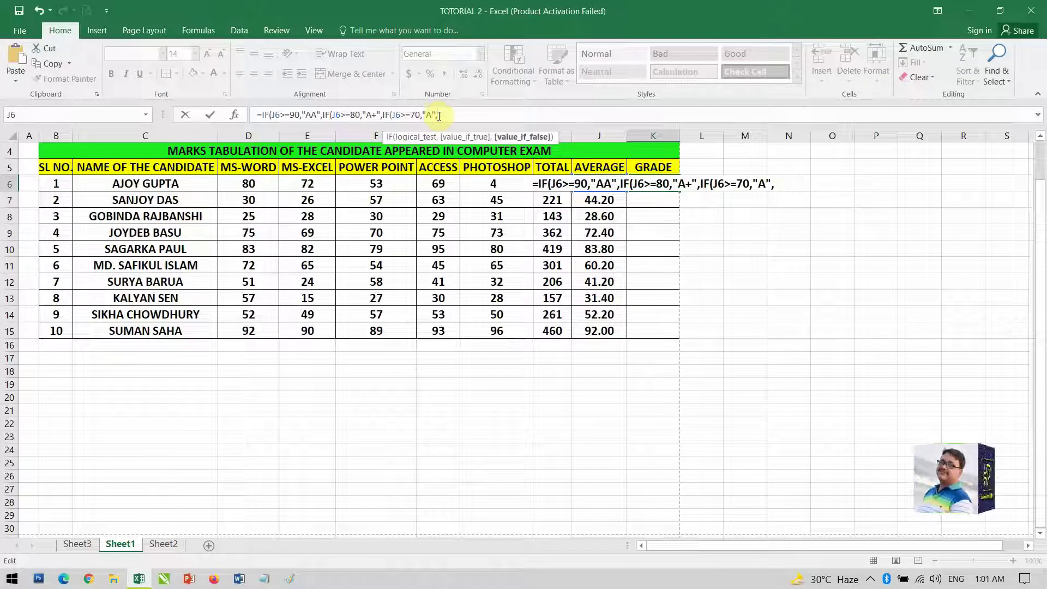
key("ctrl+v")
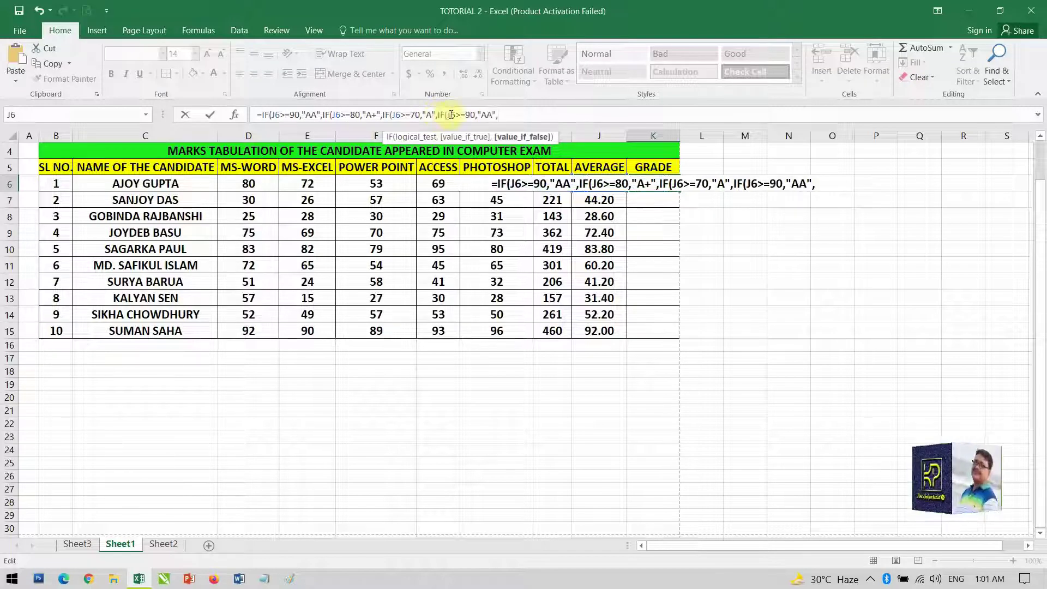
left_click(470, 115)
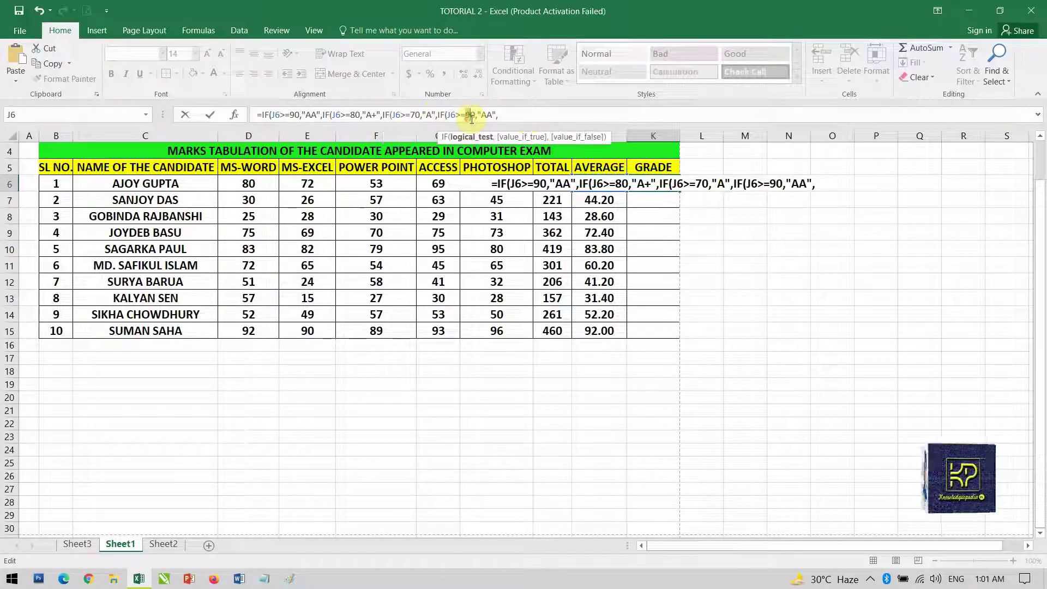
key("BackSpace")
type("6")
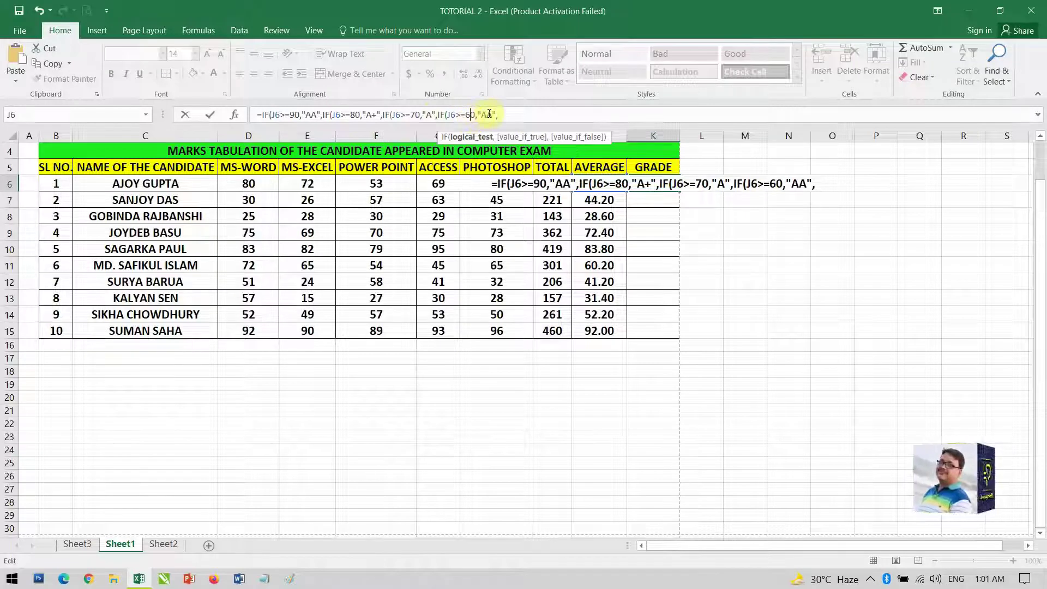
double_click(487, 116)
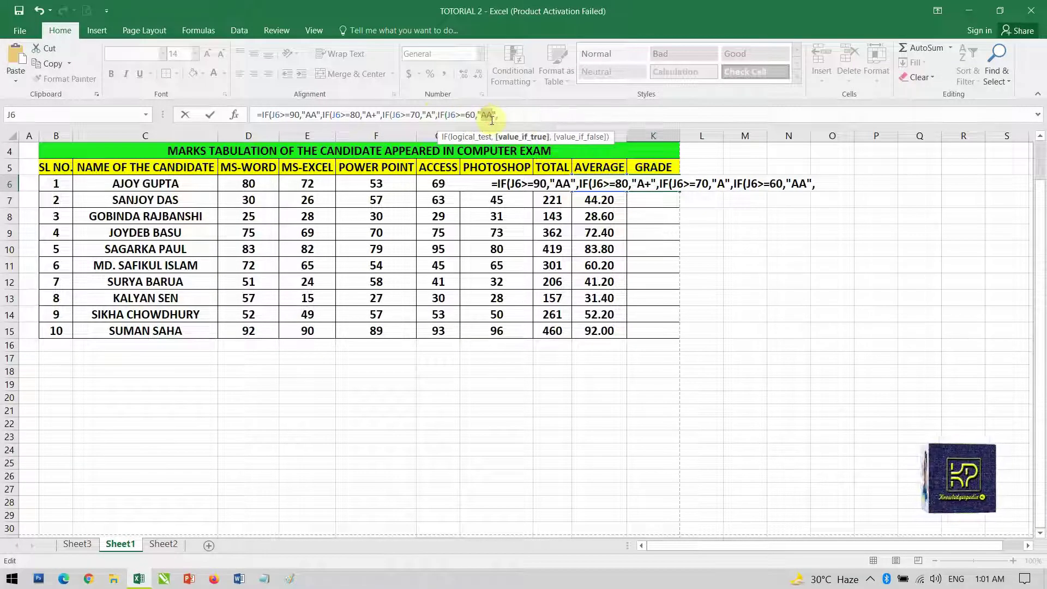
type("B+")
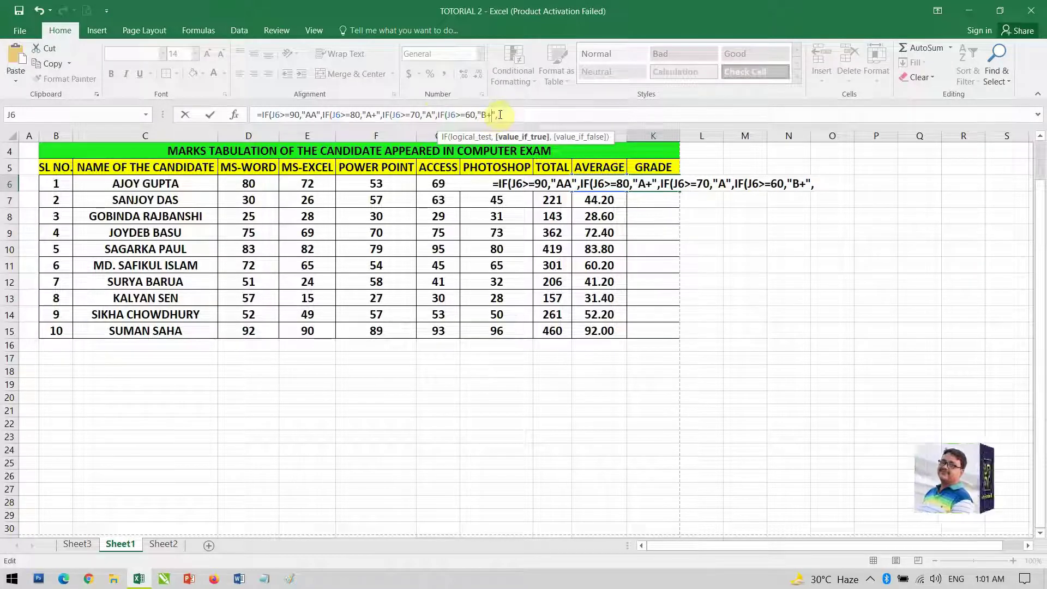
left_click(500, 114)
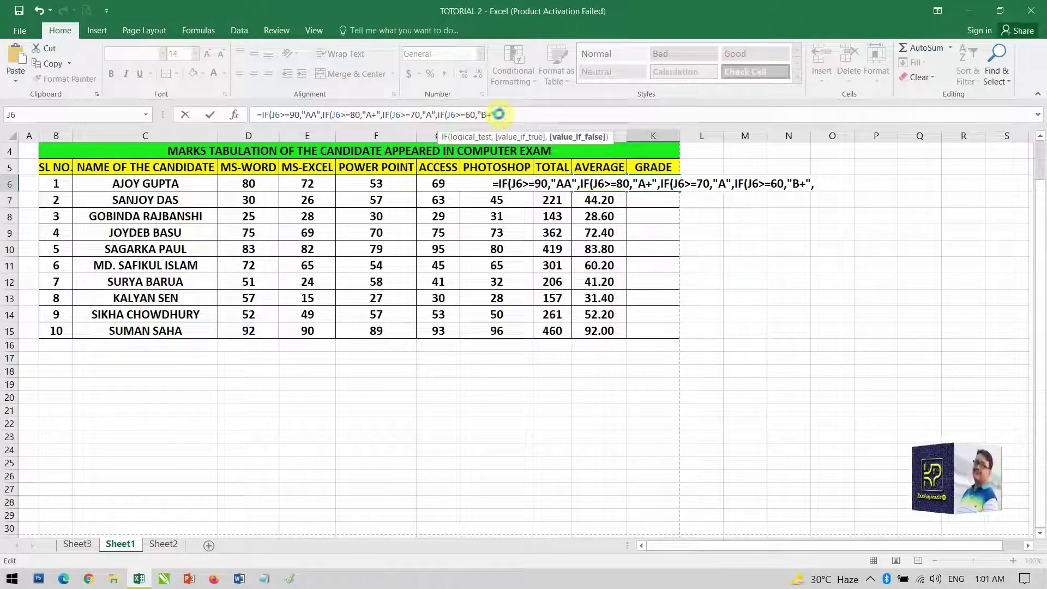
Add the next IF clause giving grade B for averages of 50 or more
key("ctrl+v")
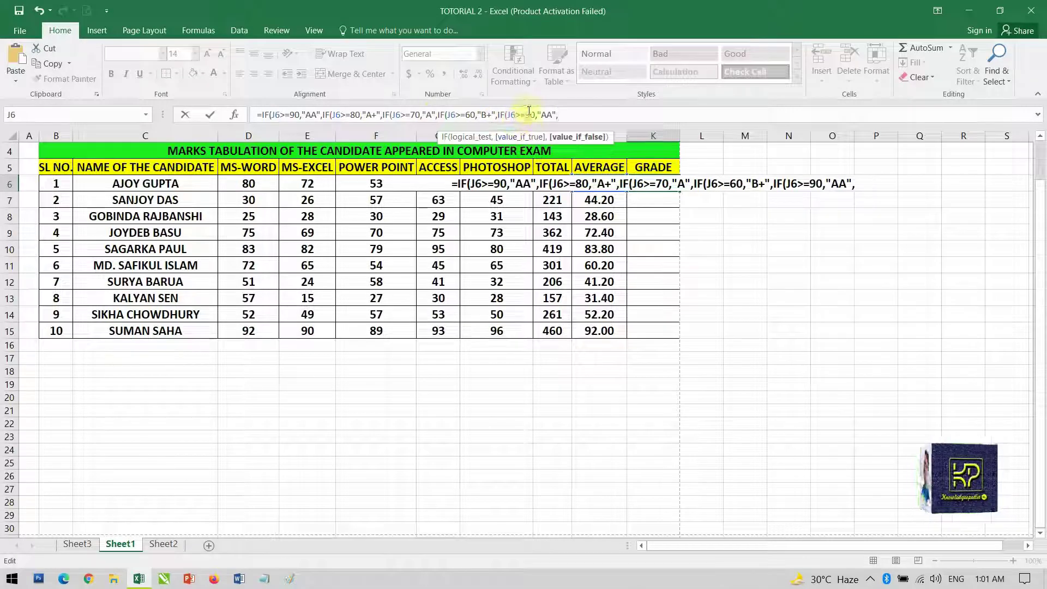
left_click_drag(526, 113, 530, 108)
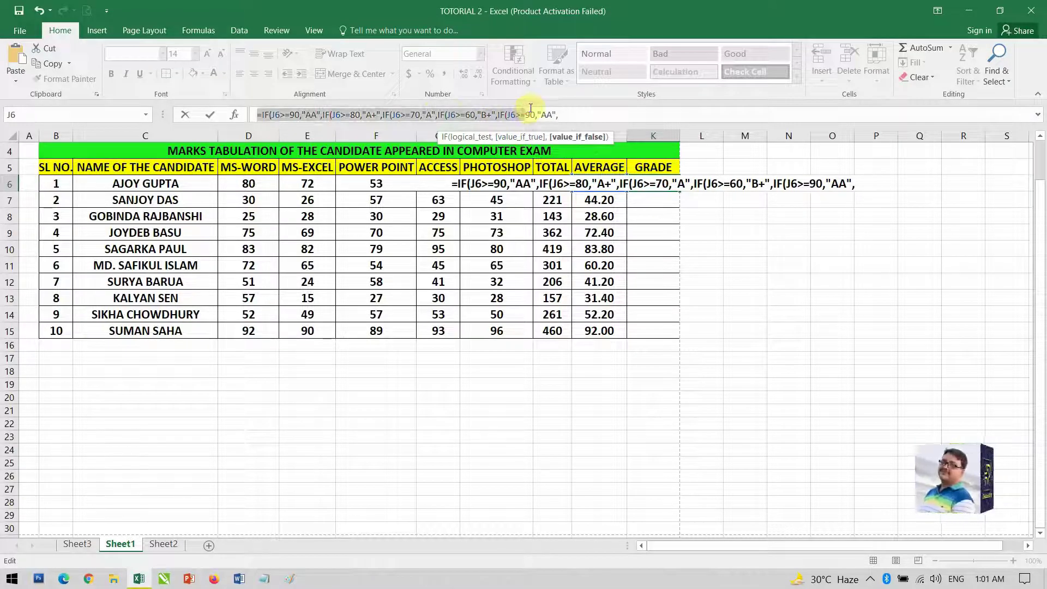
left_click(531, 109)
key("BackSpace")
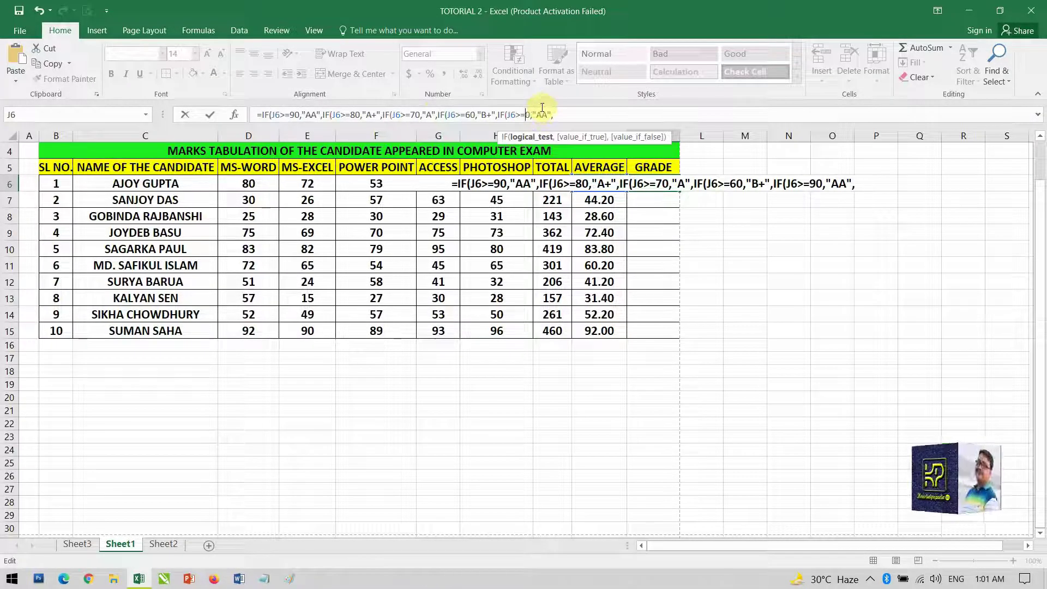
type("5")
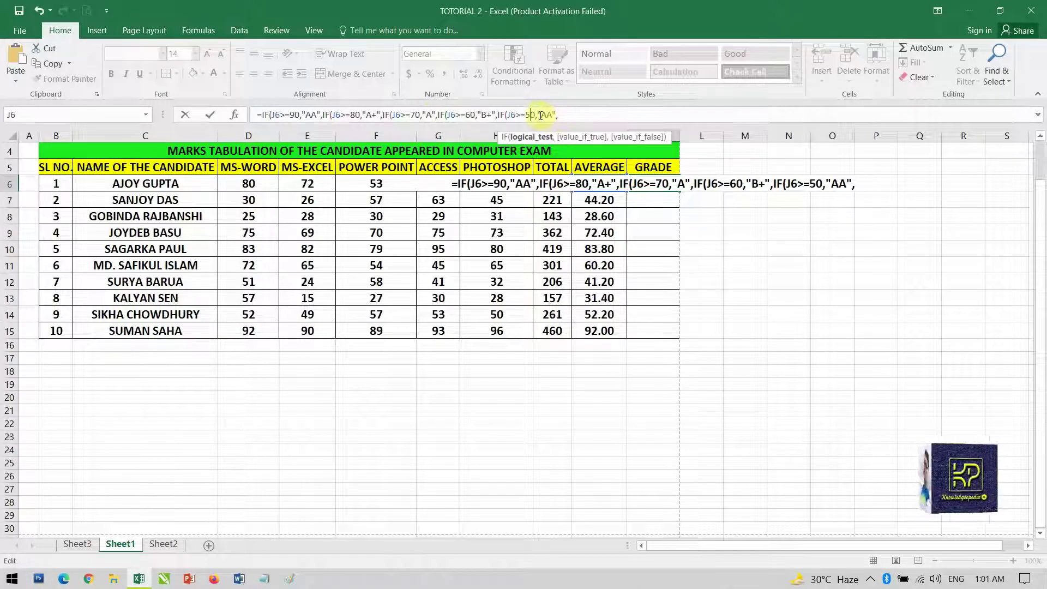
left_click_drag(540, 115, 548, 114)
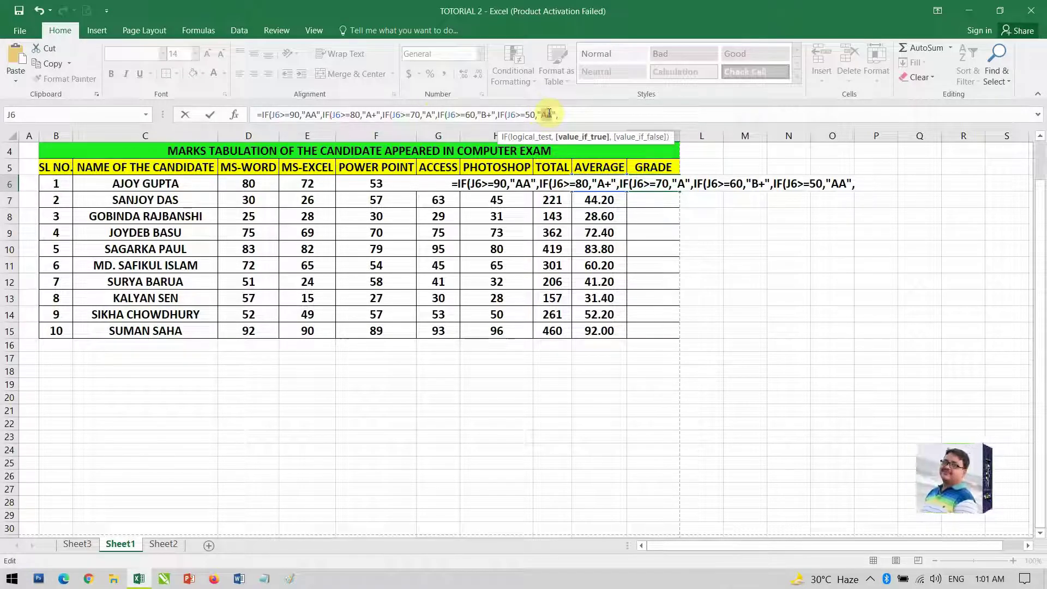
type("B")
left_click(596, 120)
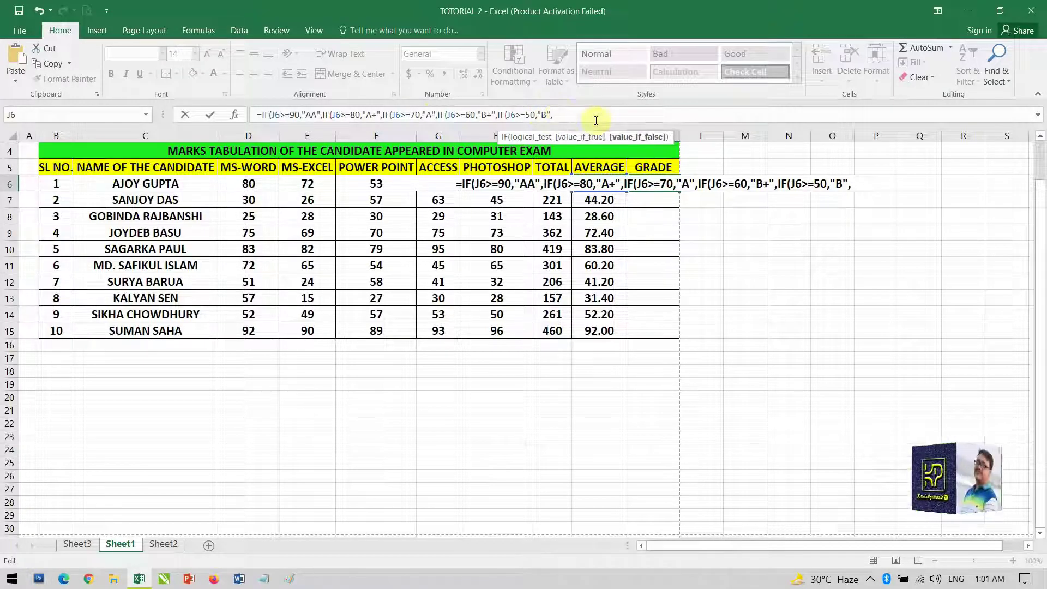
Add the final two IF clauses: C+ from 40 and C from 30
type("IF(J6>=90,\"AA\",")
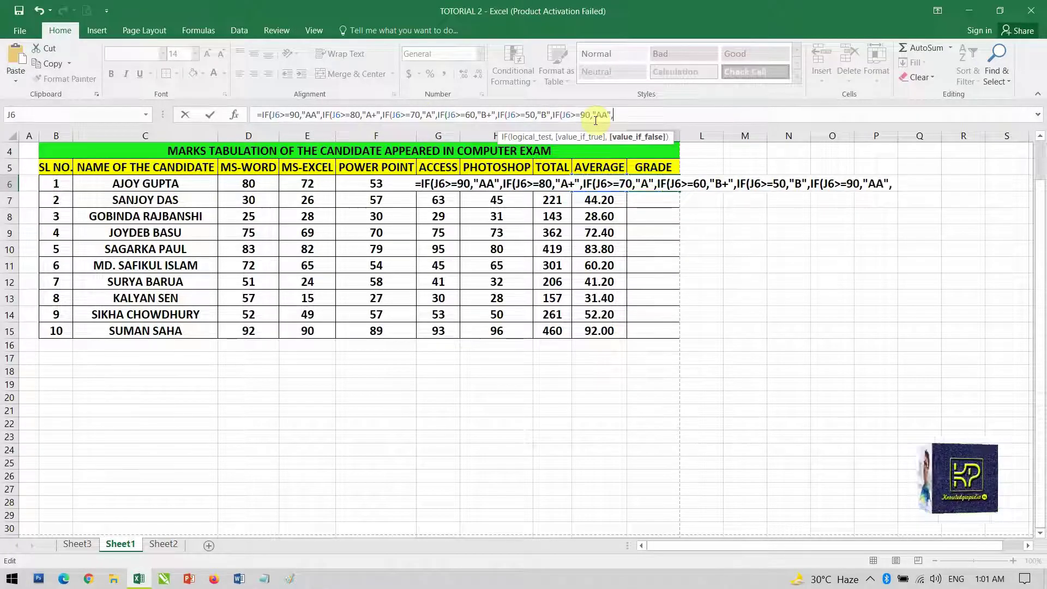
double_click(585, 114)
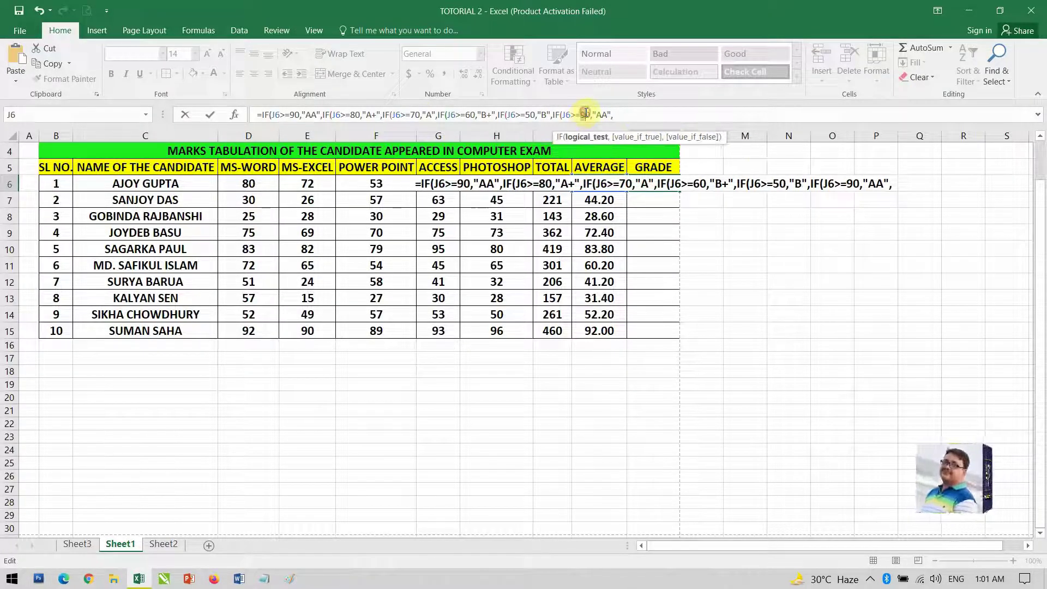
type("40")
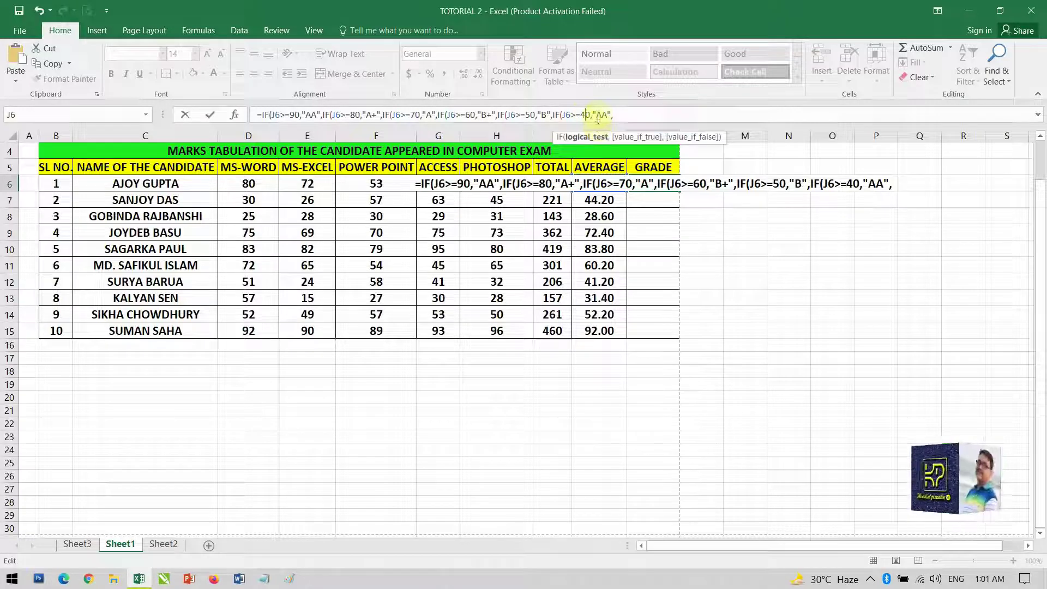
double_click(601, 114)
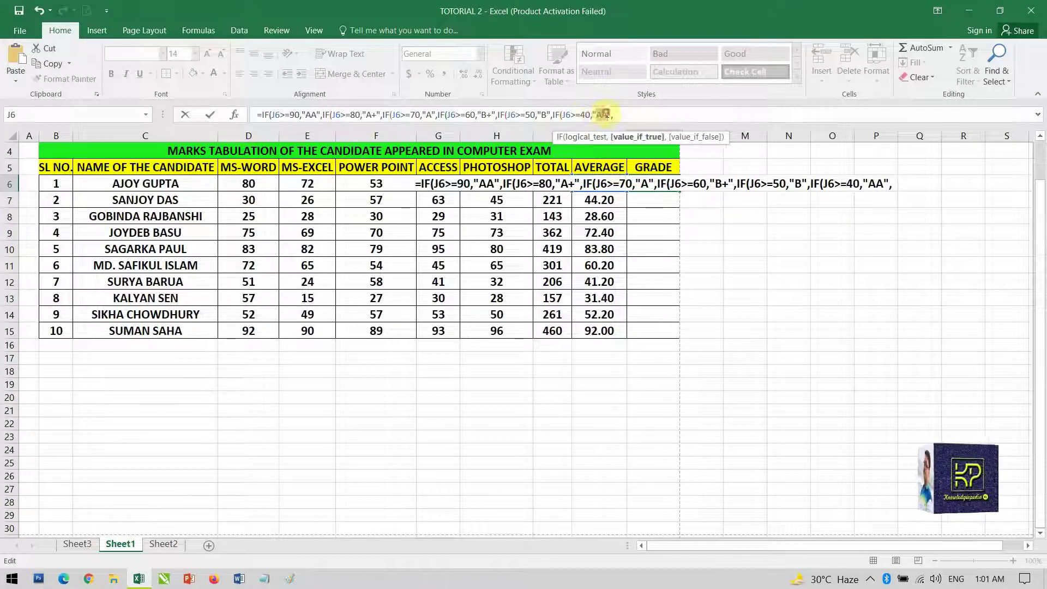
type("C+")
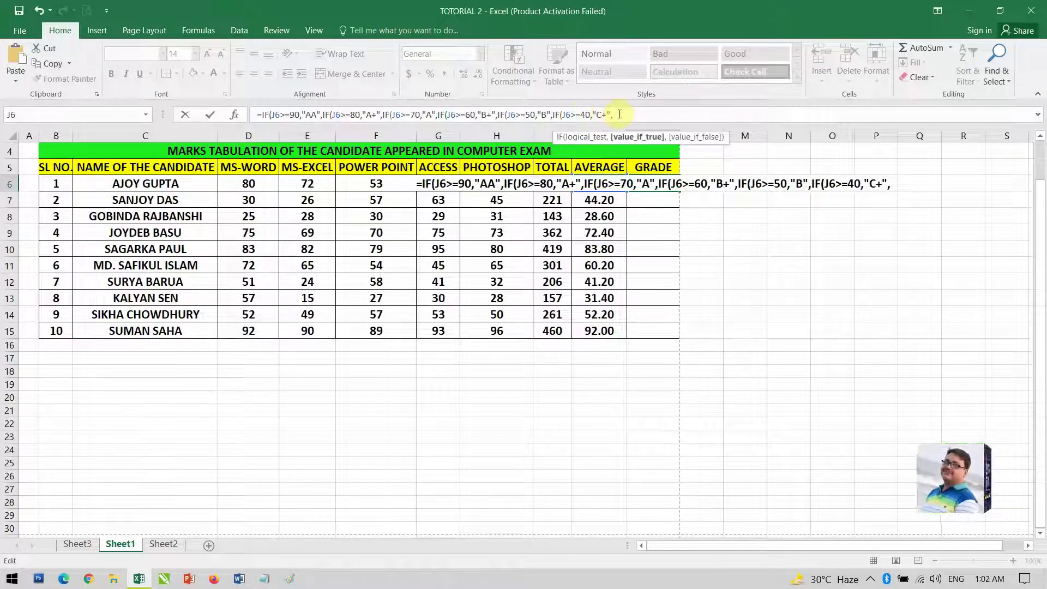
left_click(620, 114)
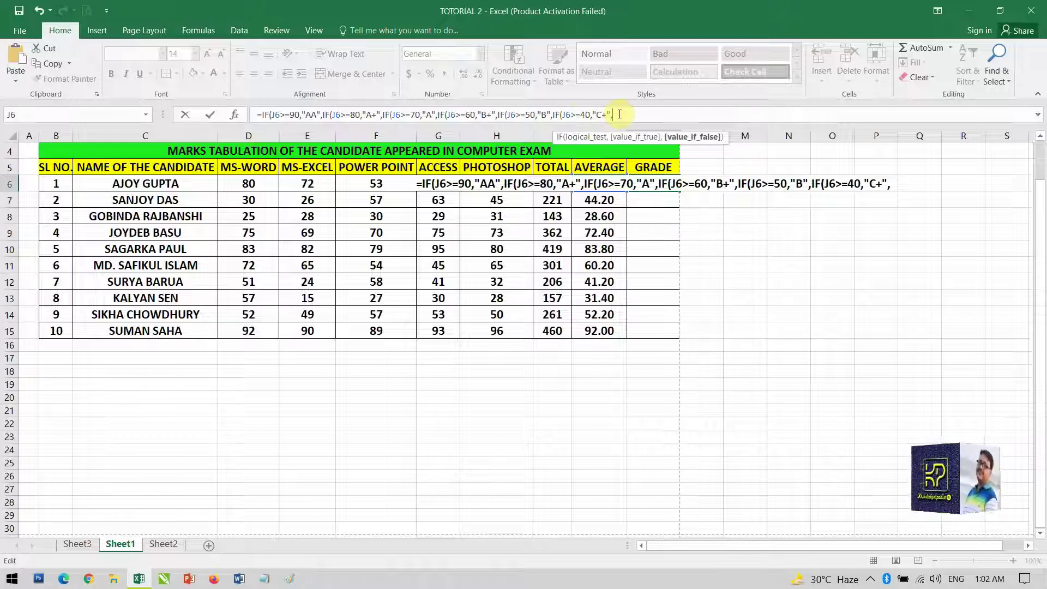
type("IF(J6>=90,\"AA\",")
left_click_drag(641, 114, 646, 114)
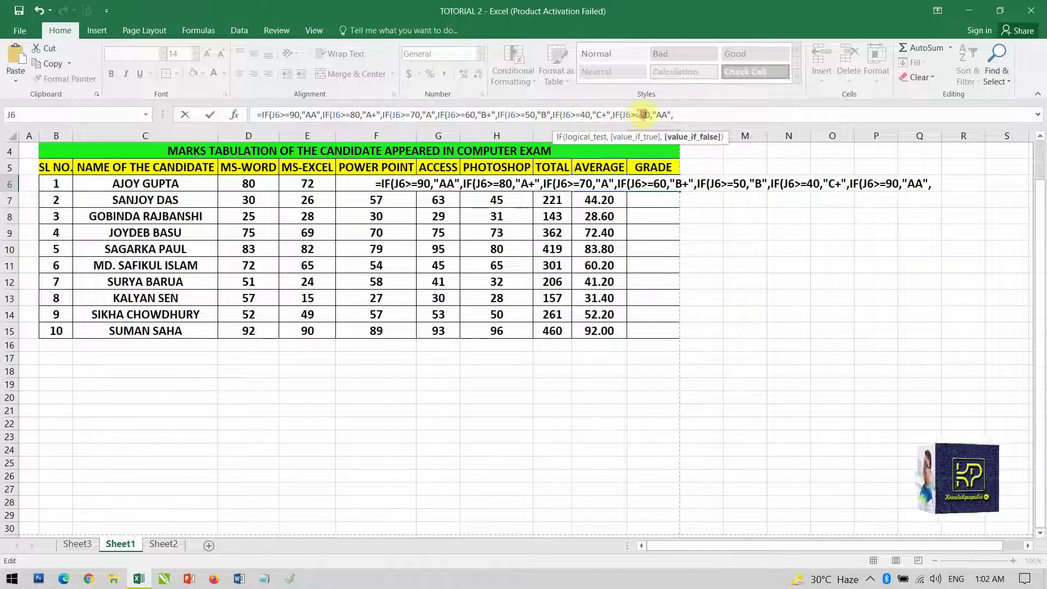
type("3")
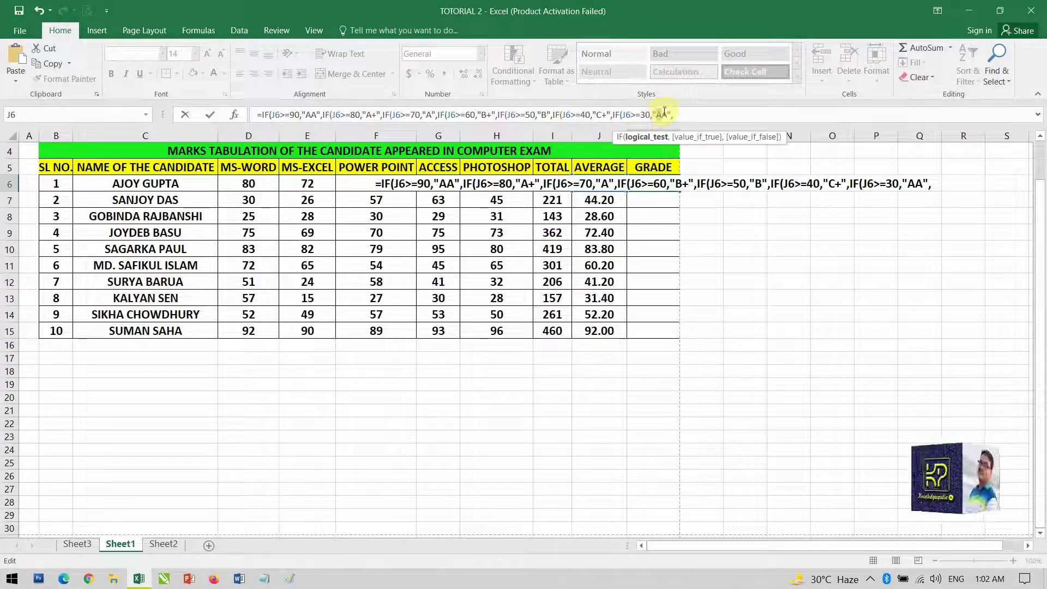
left_click_drag(656, 115, 669, 114)
type("C")
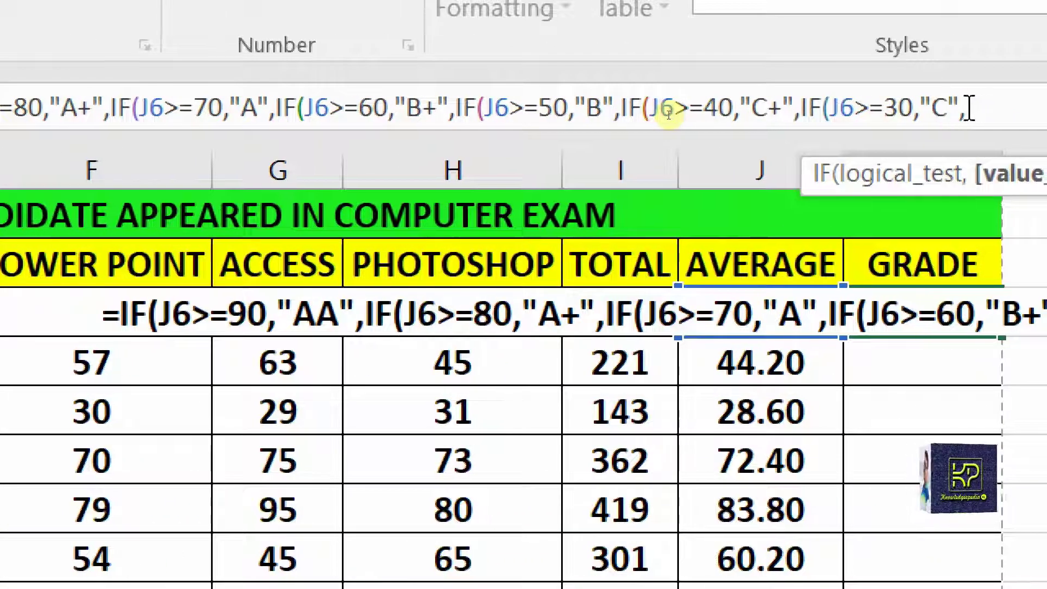
Finish the nested IF with a "FAIL" fallback and closing parentheses for all seven IFs
type(",")
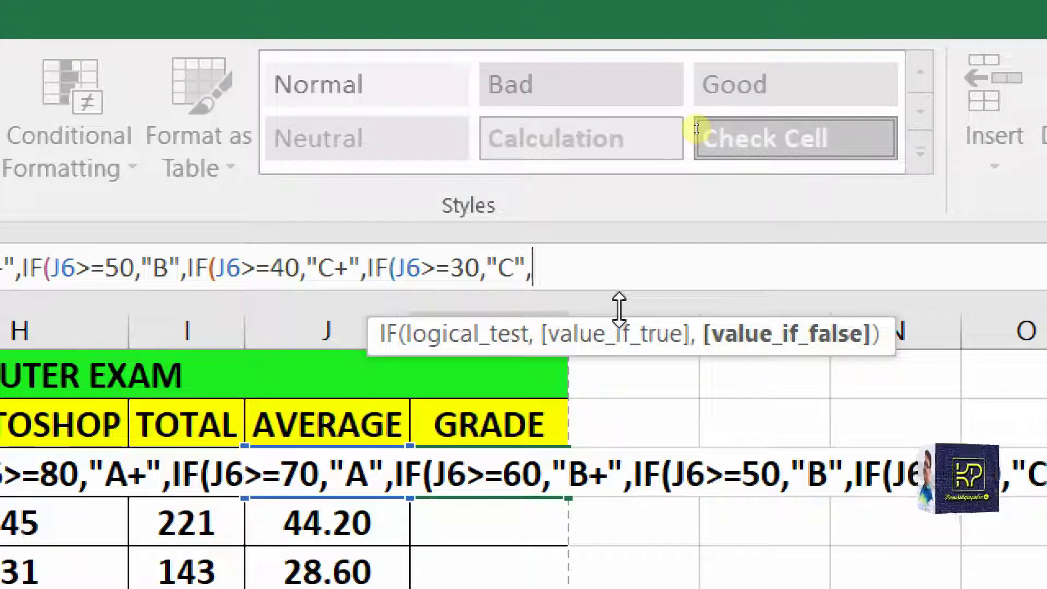
type("\"FA")
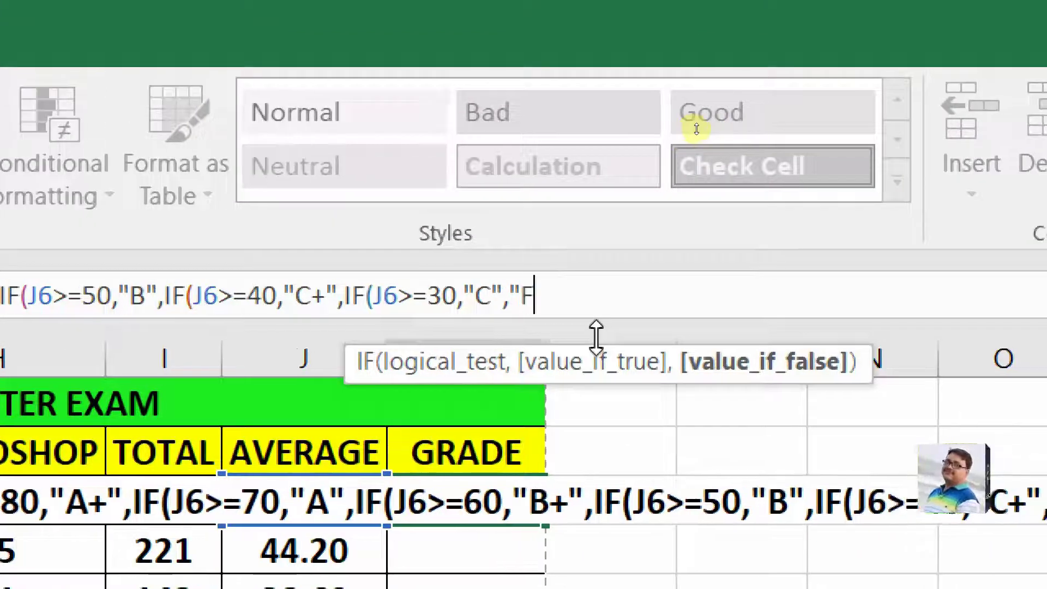
type("IL")
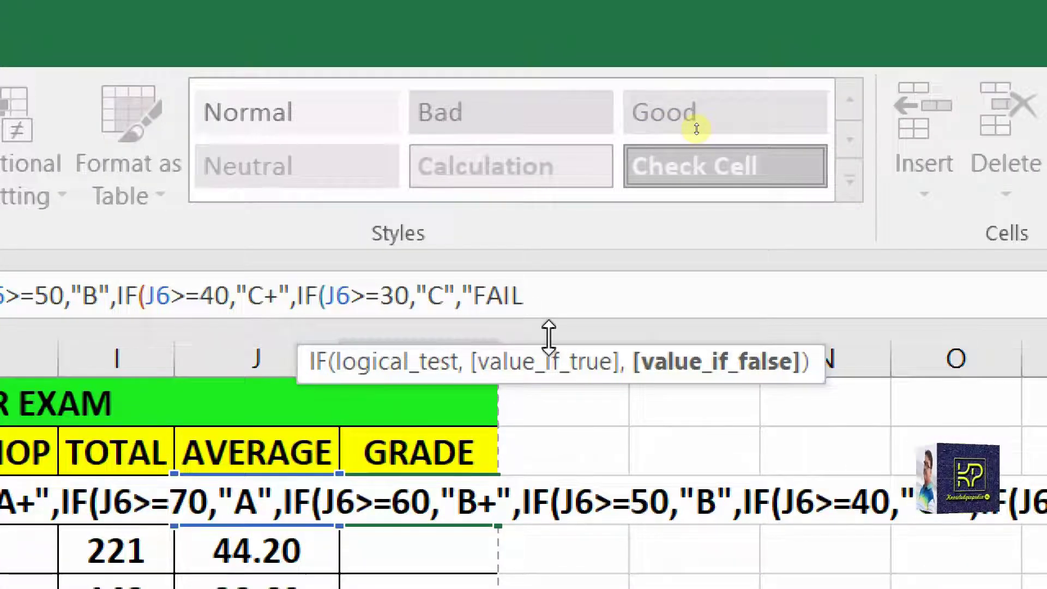
type("\"")
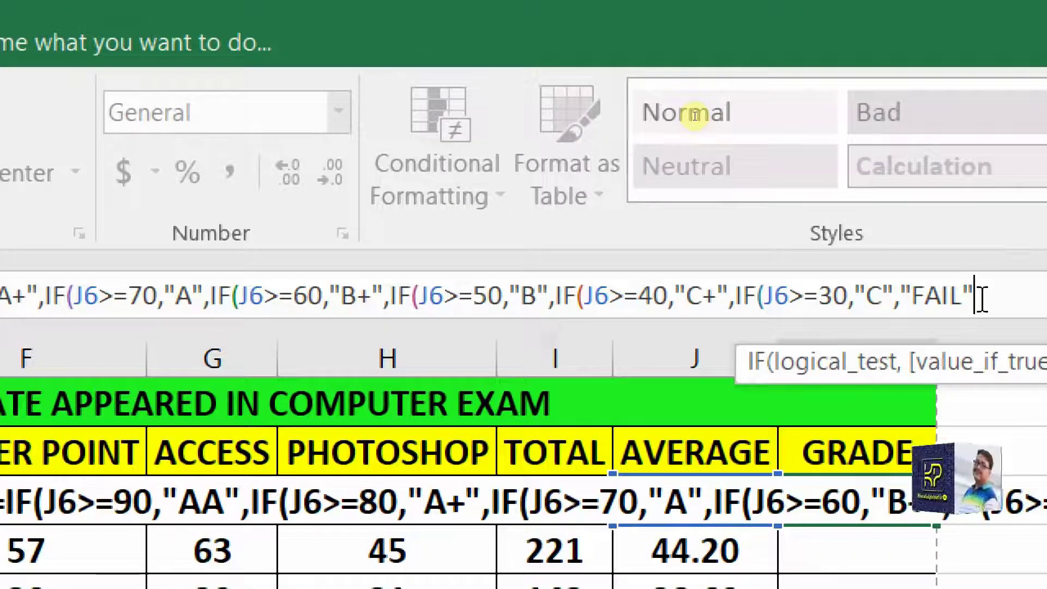
type(")")
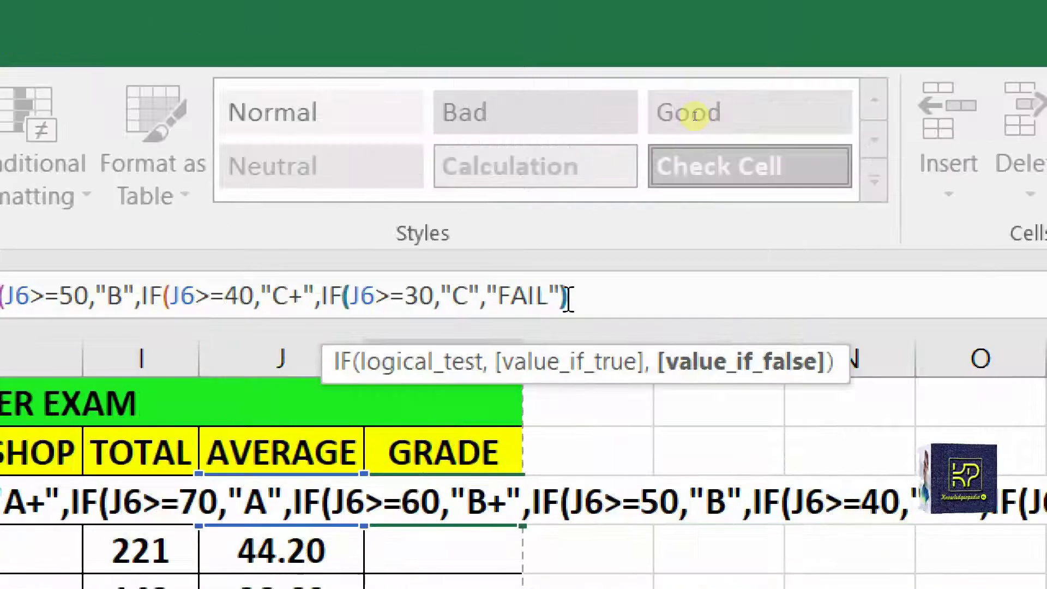
type(")))")
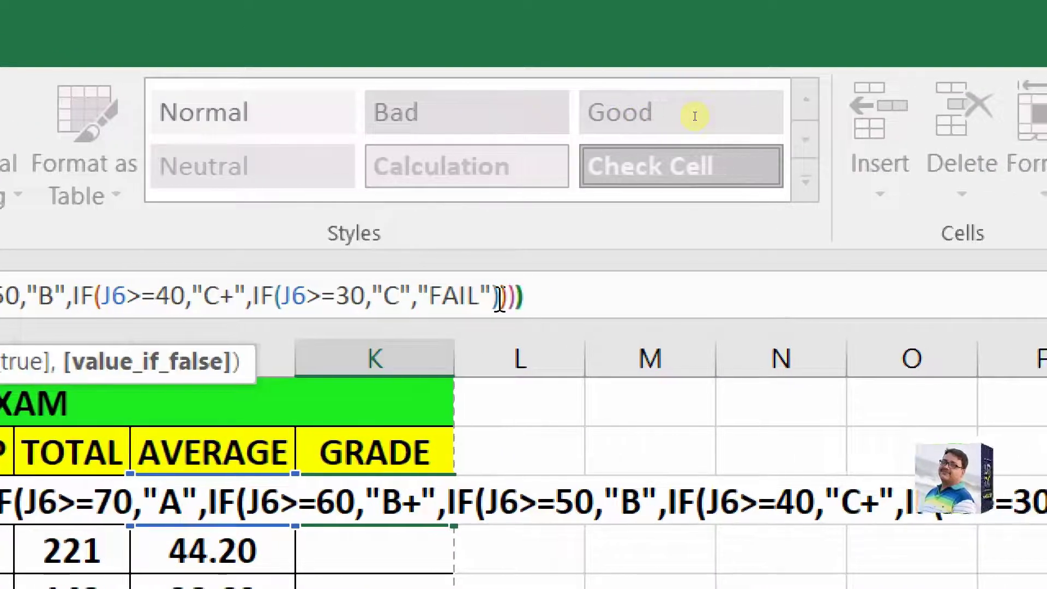
type(")))")
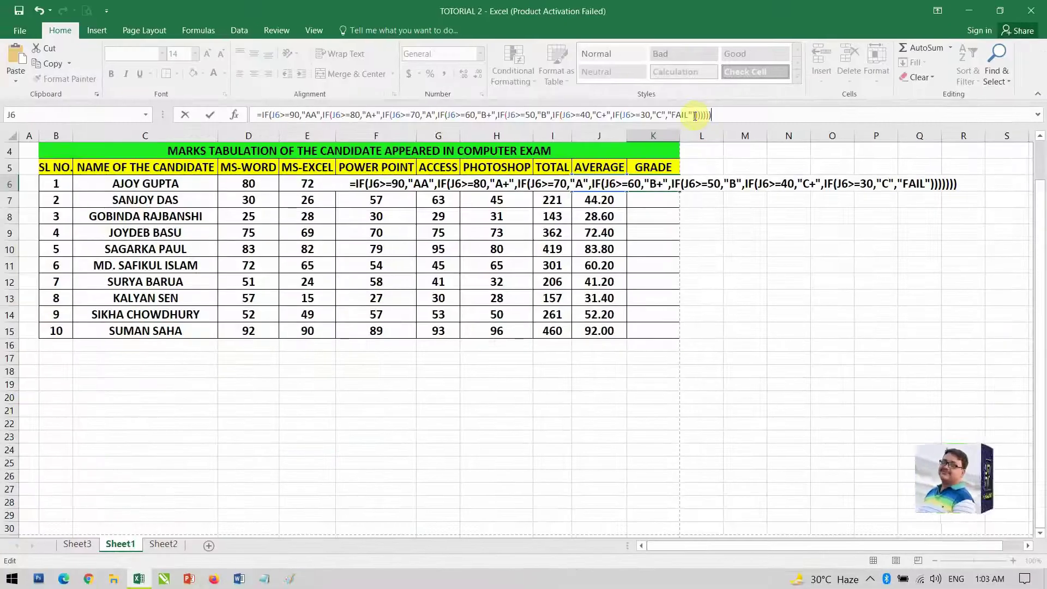
Confirm the grade formula and fill it from K6 down to K15 for all ten students
key("Return")
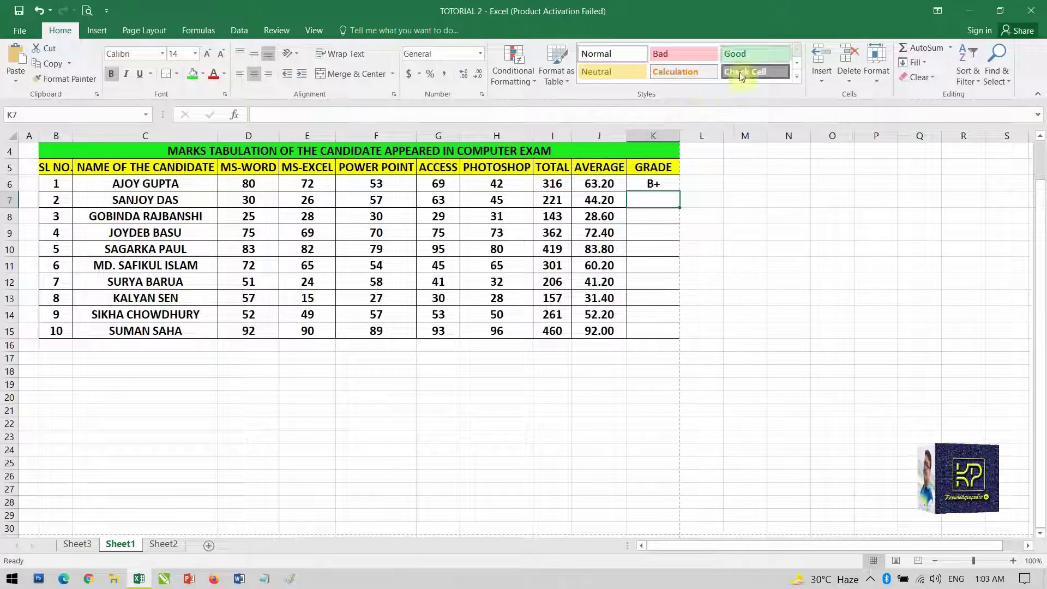
left_click(655, 186)
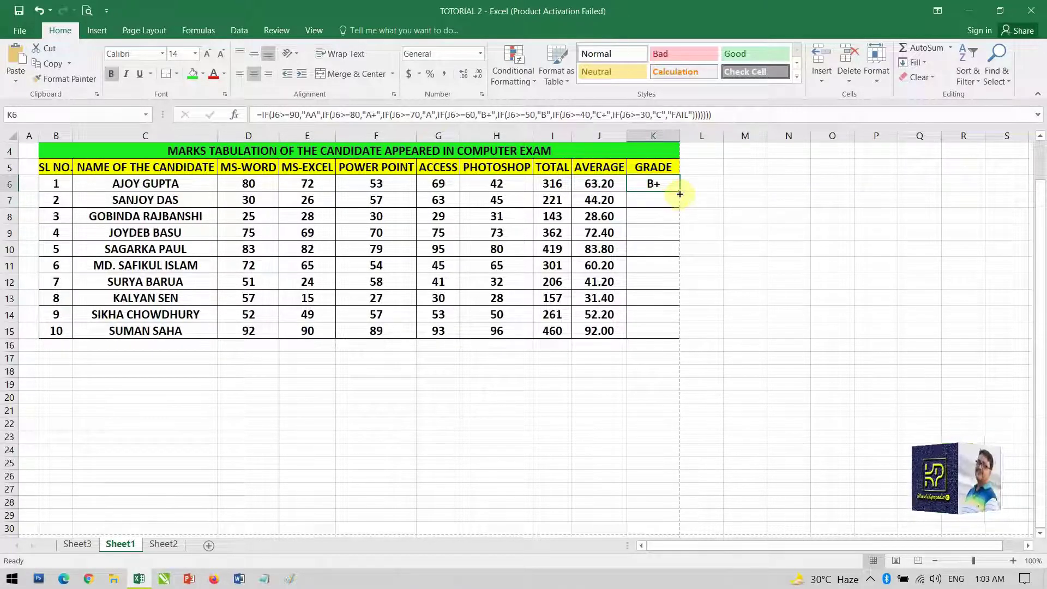
left_click_drag(680, 192, 683, 336)
left_click(683, 333)
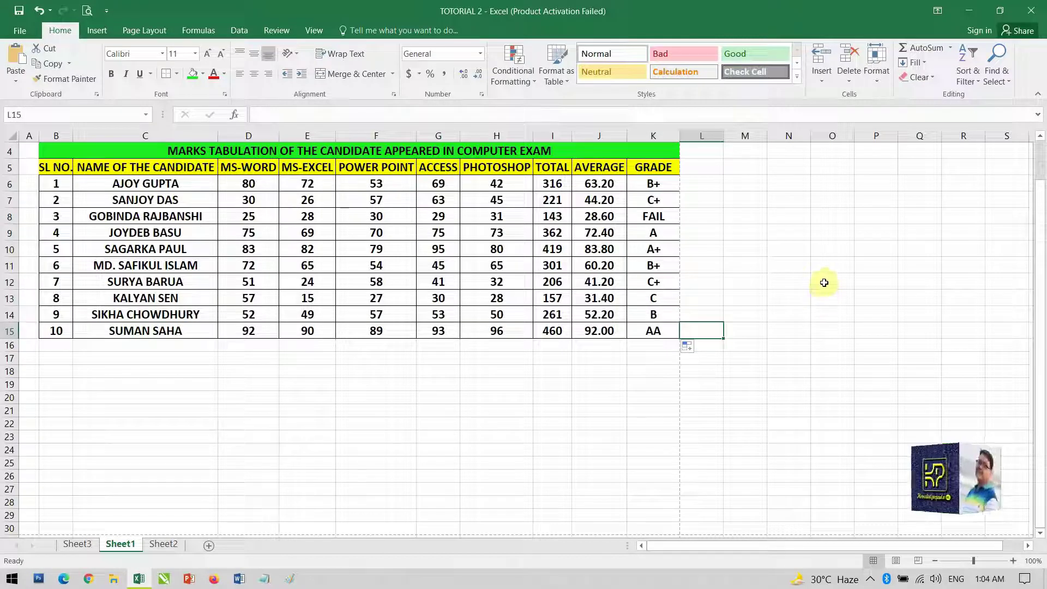
left_click(789, 258)
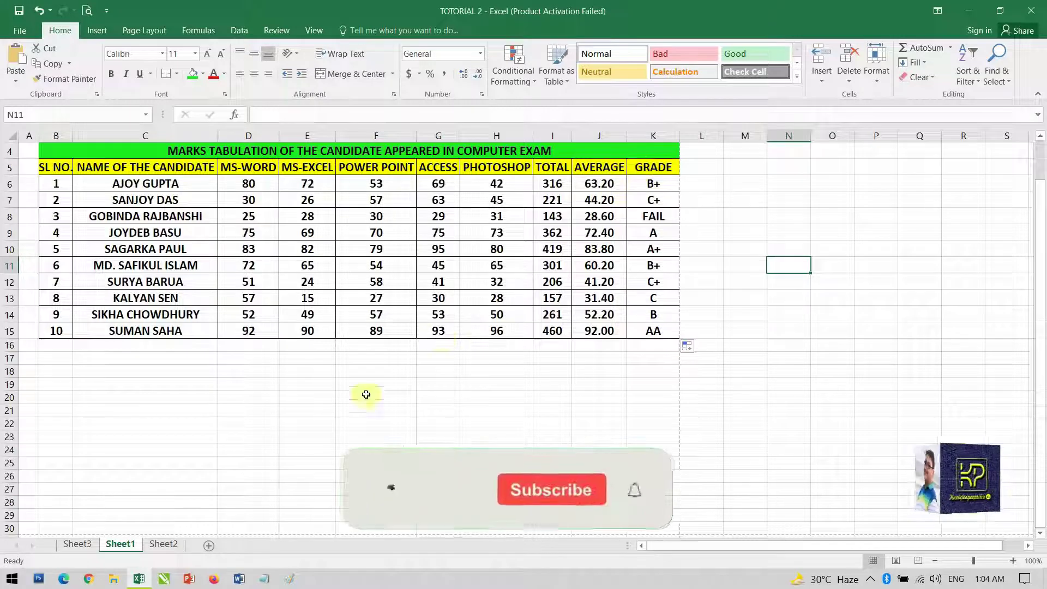
left_click(176, 546)
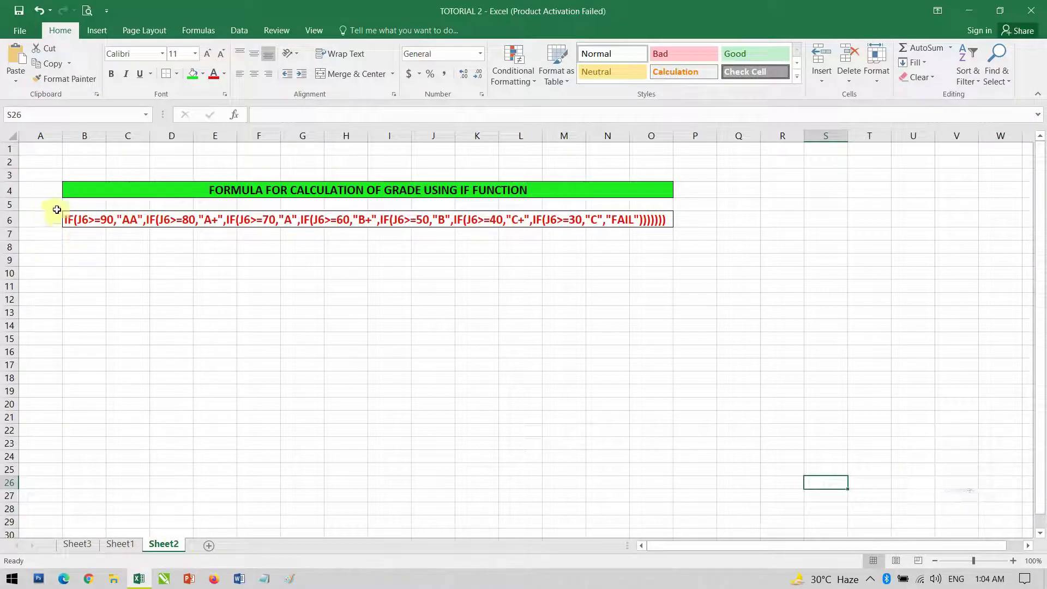
left_click(121, 544)
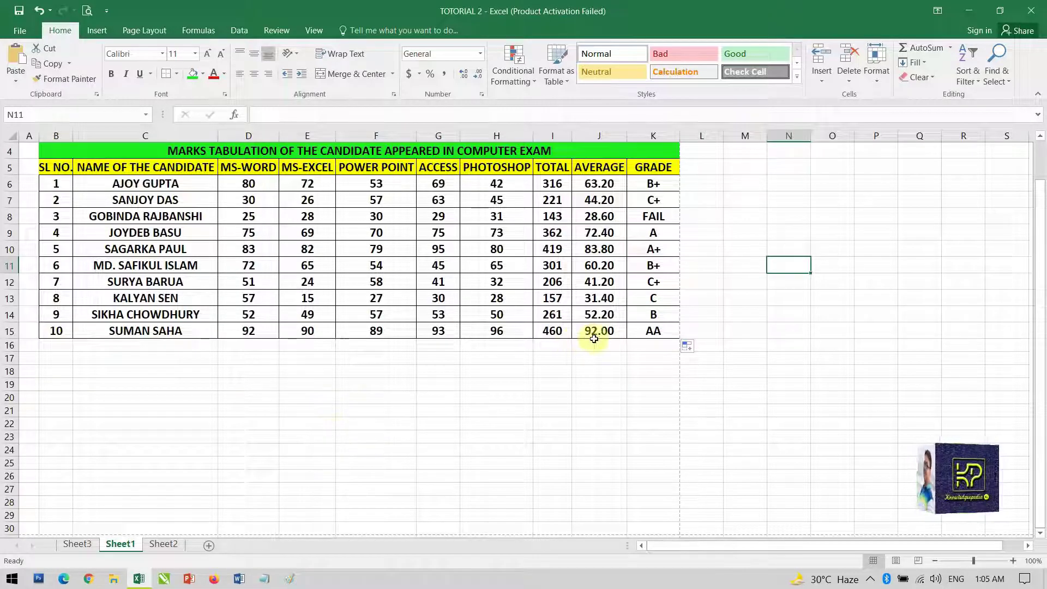
Start row 16 with serial number 11 and the new student's name
left_click(62, 346)
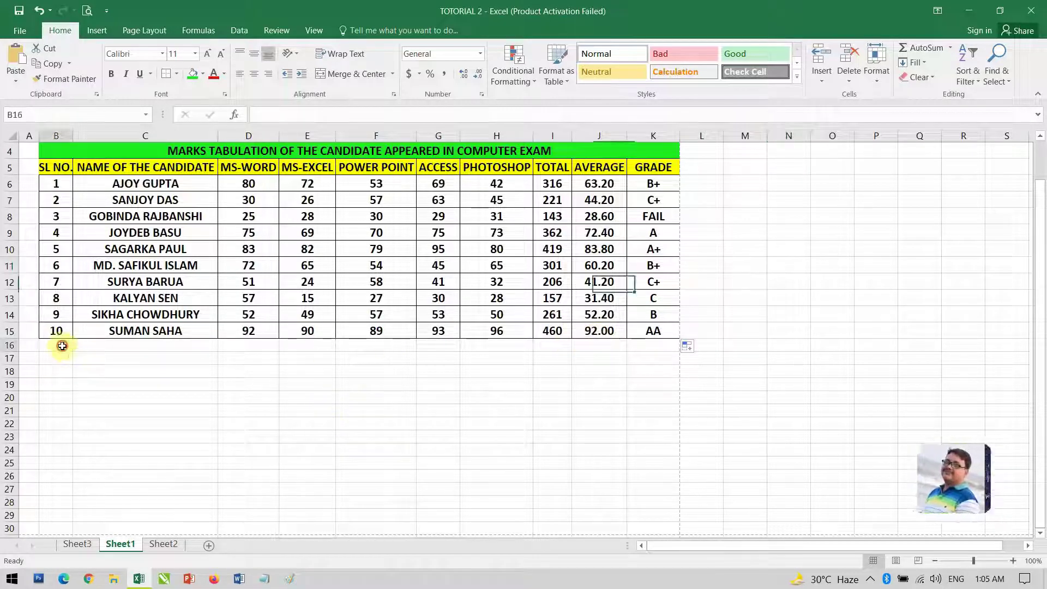
type("11")
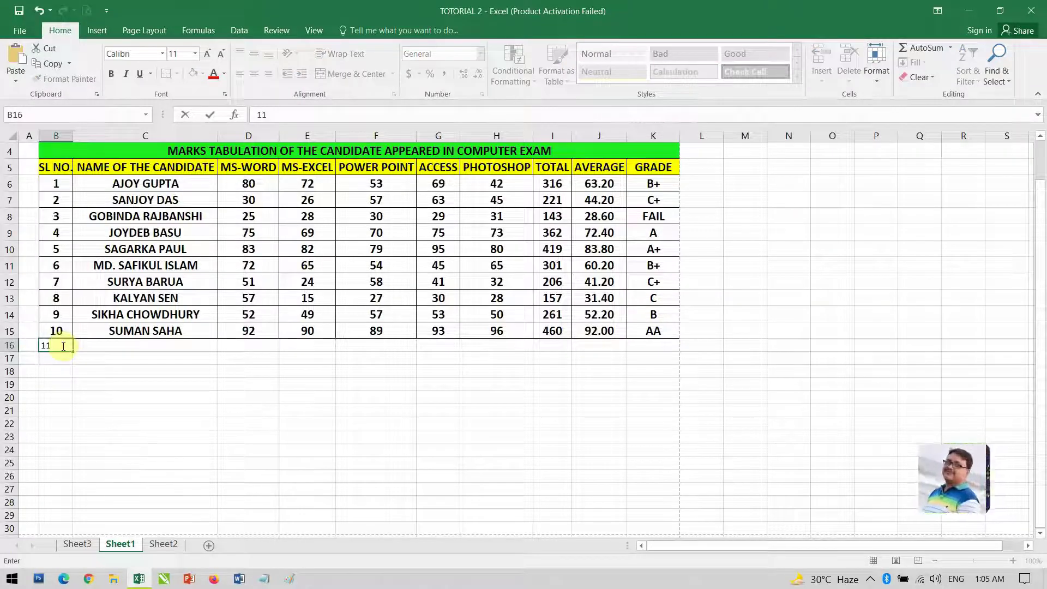
key("Tab")
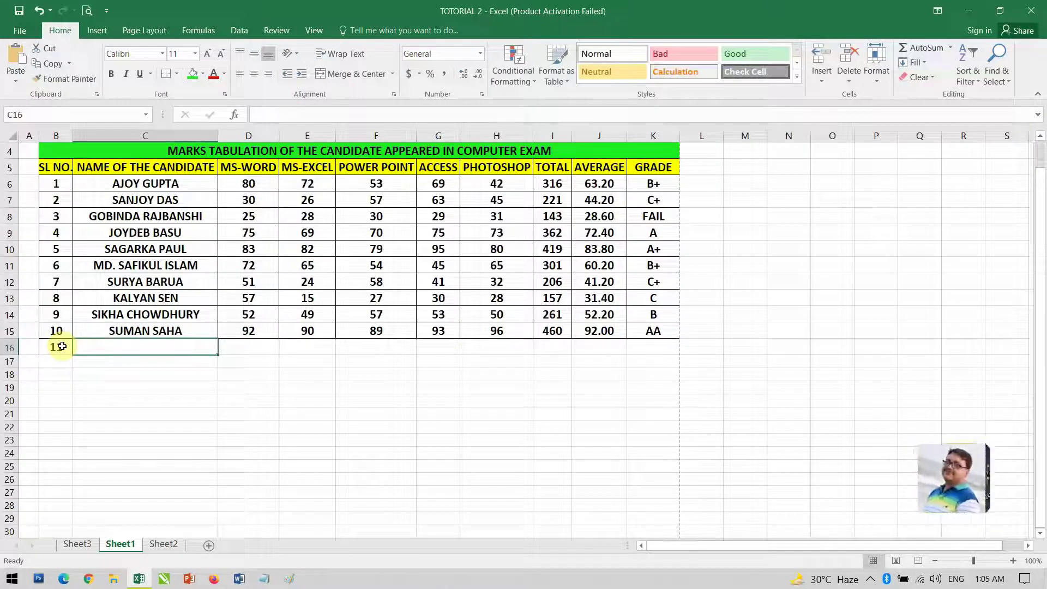
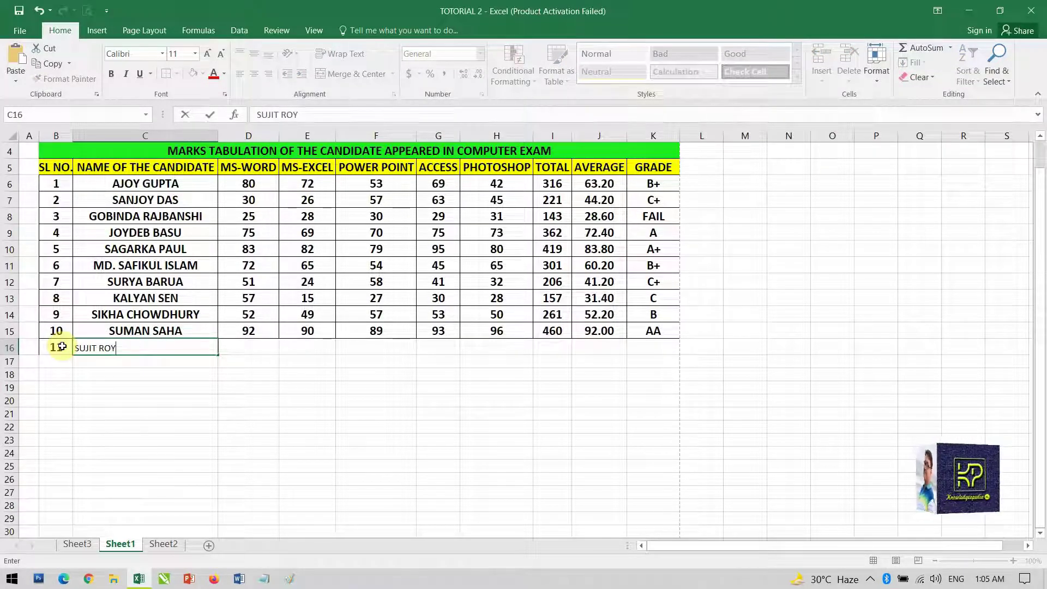
key("Tab")
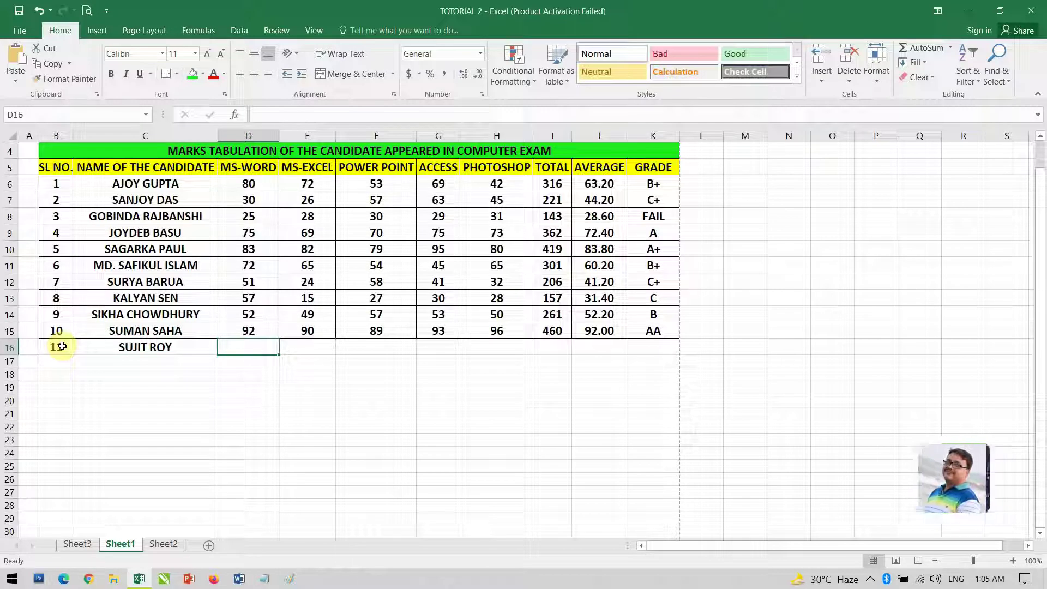
Enter marks 54, 47, 84, 52 and 65, giving total 302, average 60.40 and grade B+
type("54")
key("Tab")
type("4")
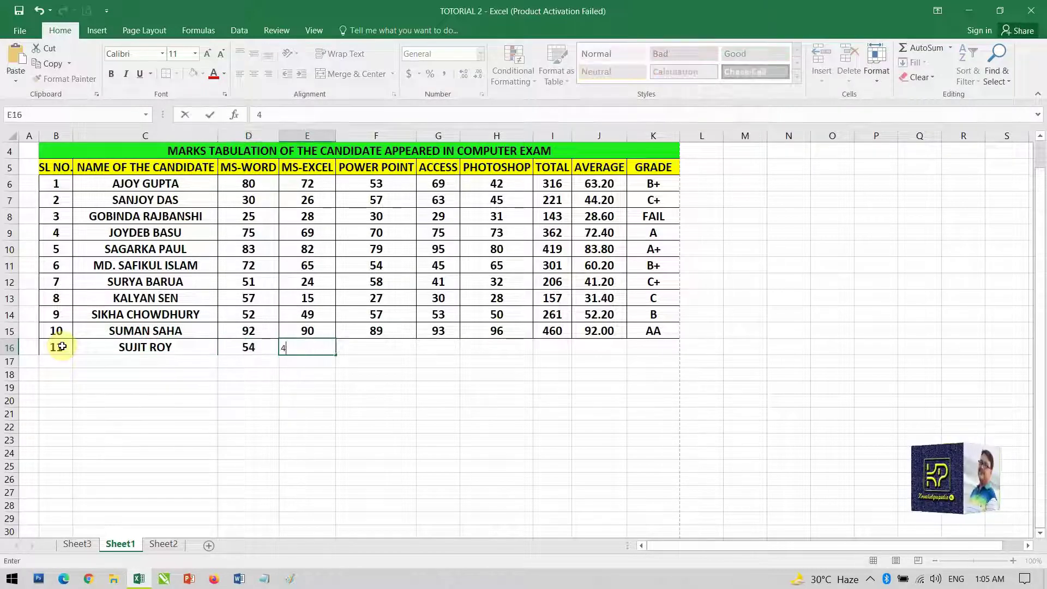
type("7")
key("Tab")
type("84")
key("Tab")
type("52")
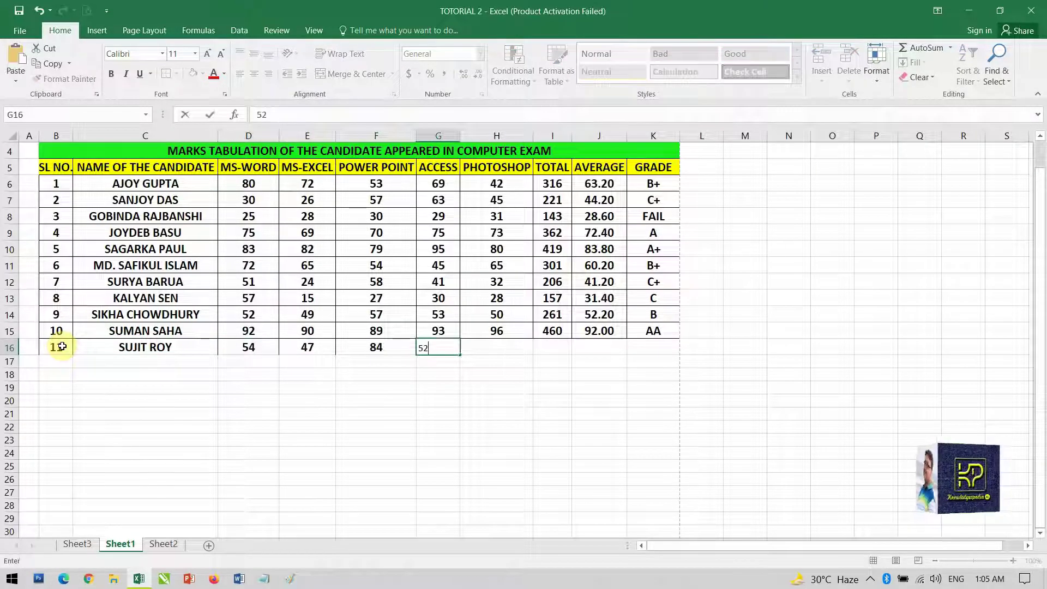
key("Tab")
type("65")
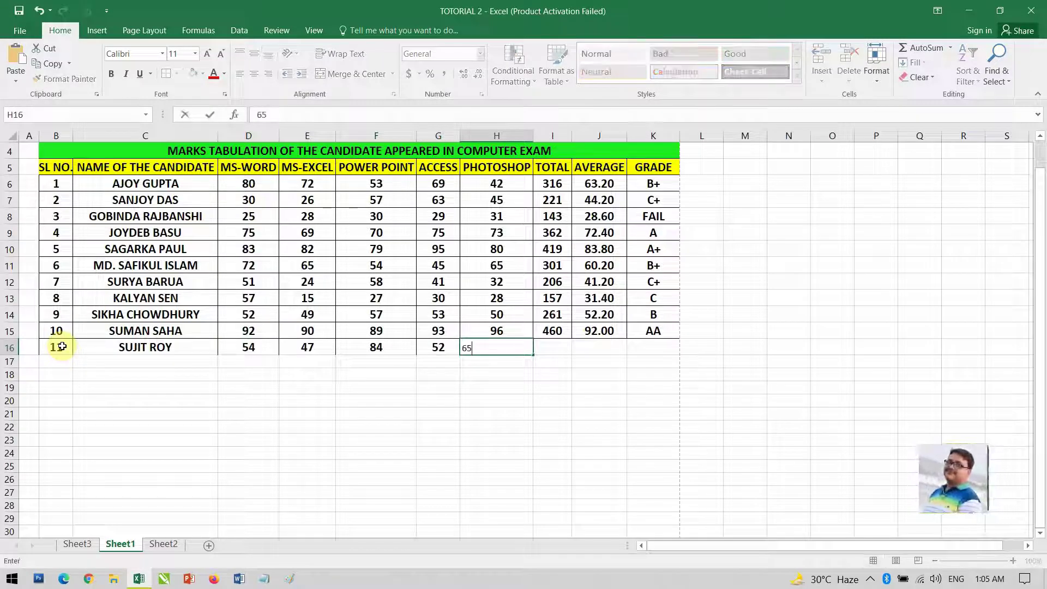
key("Tab")
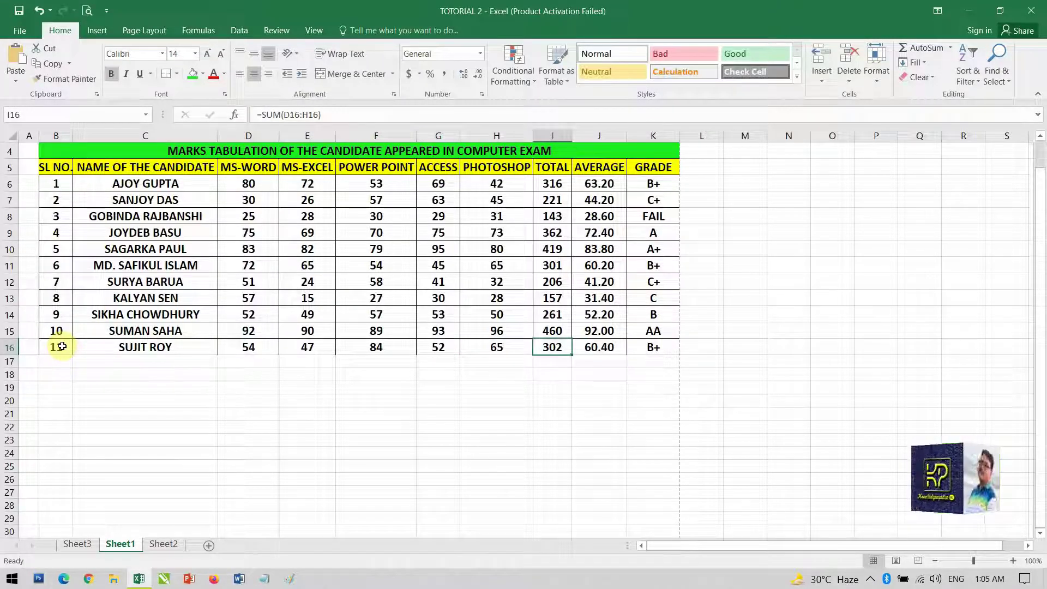